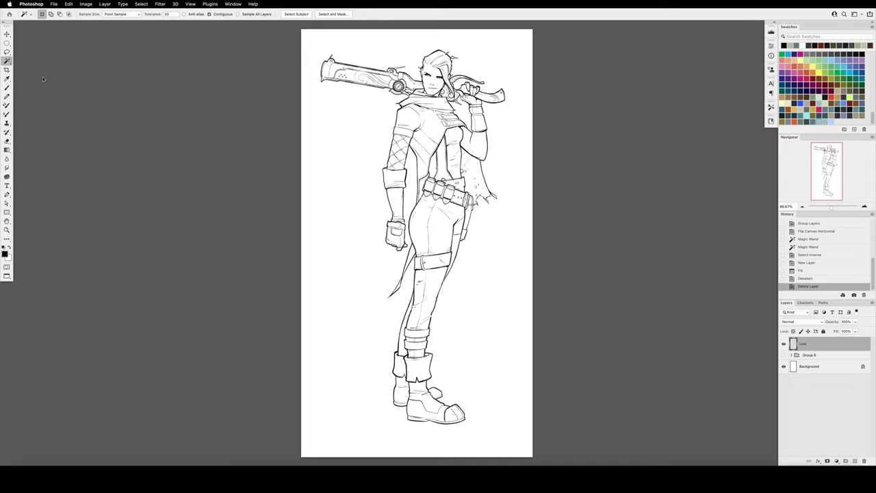
Magic-wand select the white area outside the figure plus the gap beside the raised arm, and invert the selection
left_click(349, 181)
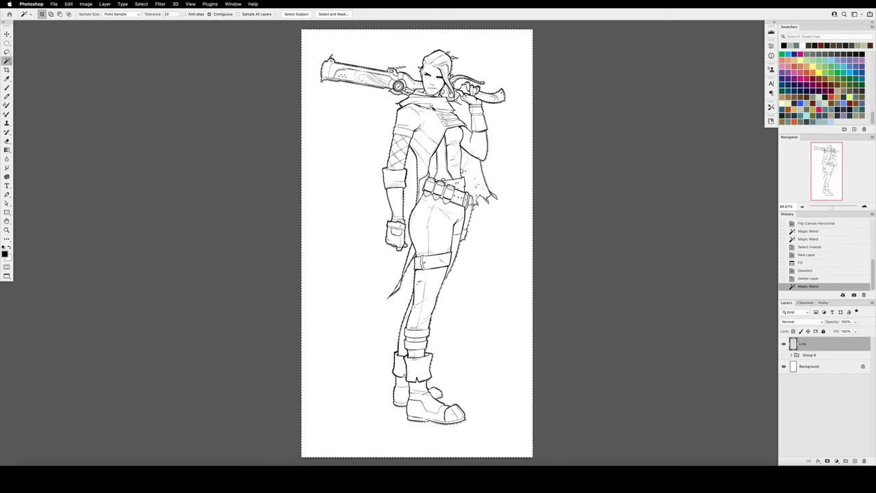
key("shift")
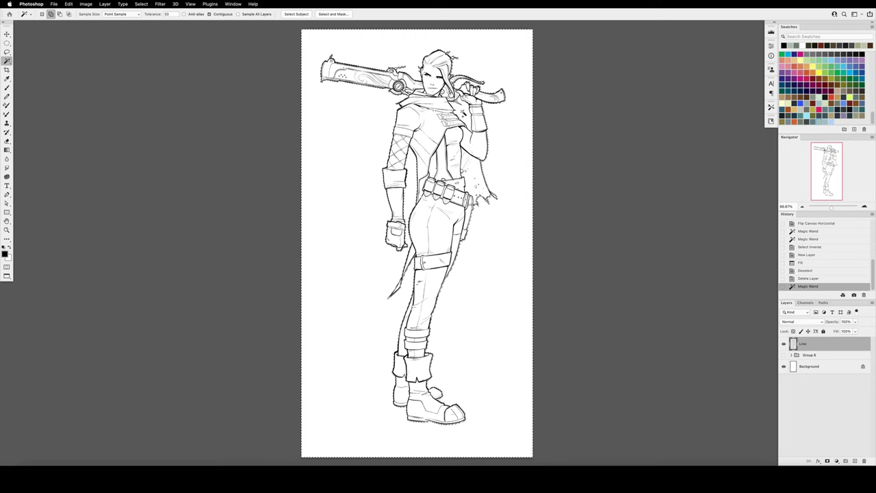
left_click(464, 114, "shift")
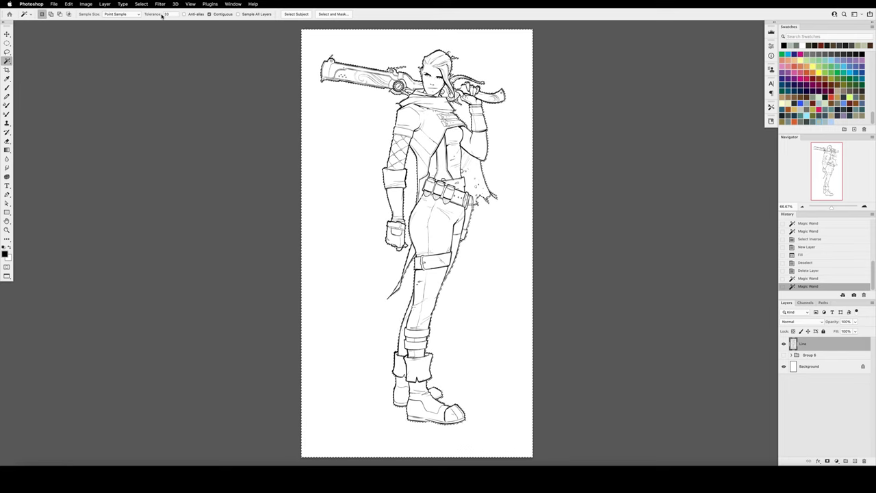
left_click(141, 4)
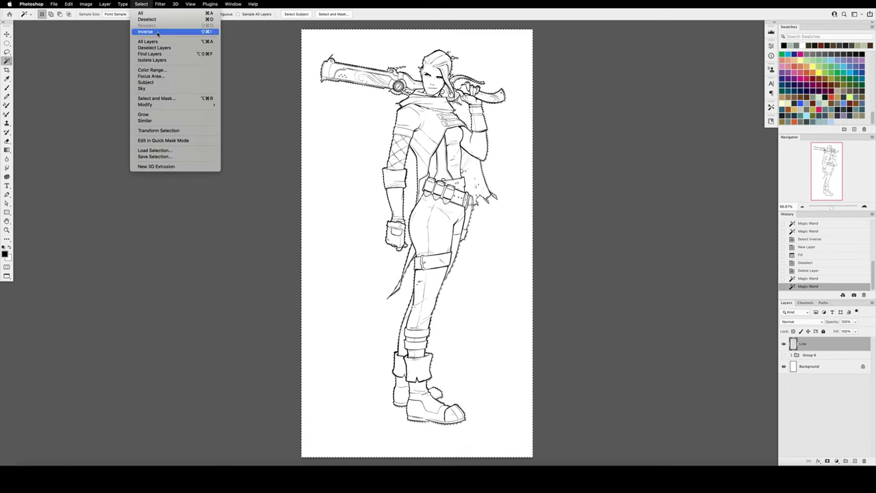
left_click(153, 32)
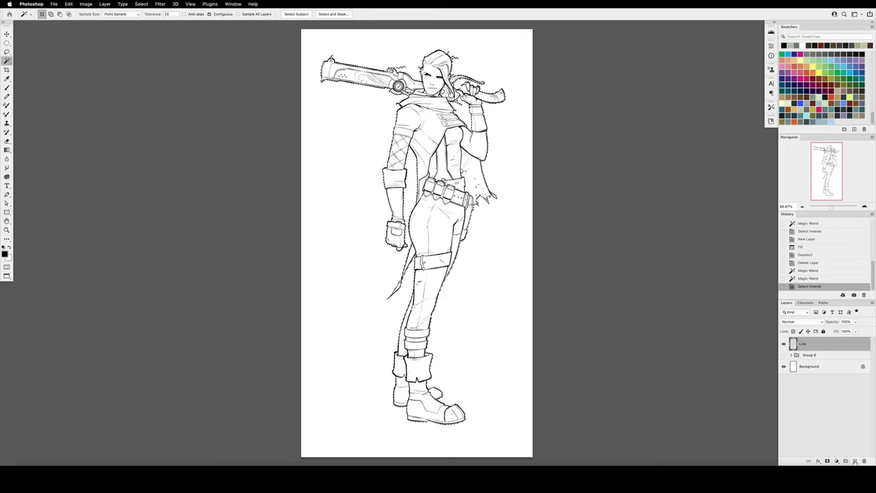
Add a new layer beneath the Line layer and fill the selected silhouette with a grey-green swatch colour
left_click(855, 461)
left_click_drag(807, 356, 810, 362)
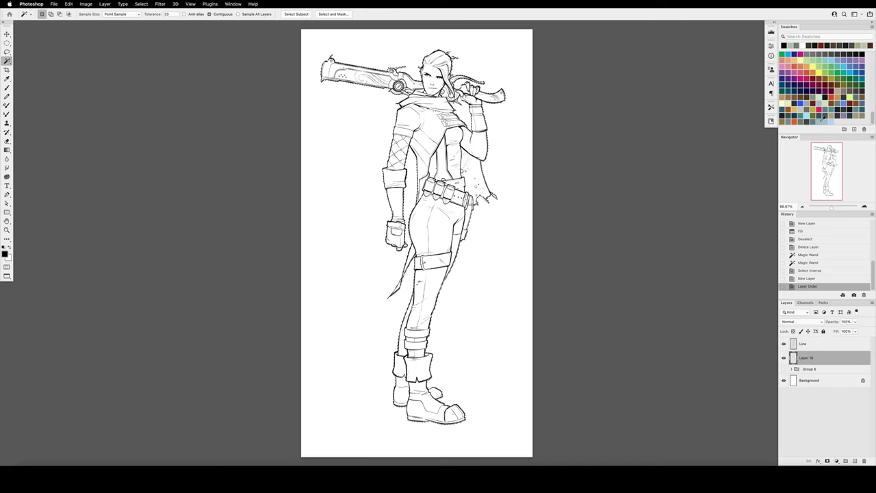
left_click(820, 121)
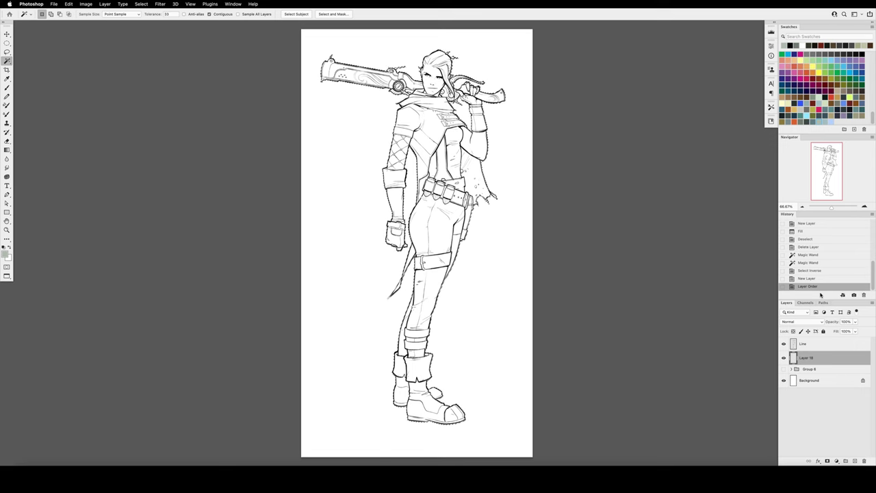
key("alt+BackSpace")
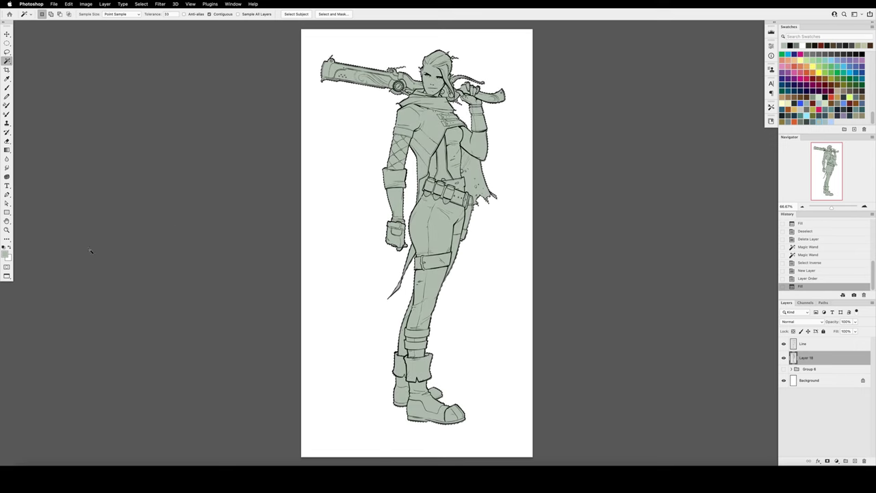
Hide the grey-green fill layer, clear the selection and make the Line layer active
left_click(784, 358)
key("ctrl+d")
left_click(811, 342)
Try erasing a small gap in the lowered forearm's outline and magic-wand selecting the area outside the figure
key("z")
left_click(397, 177)
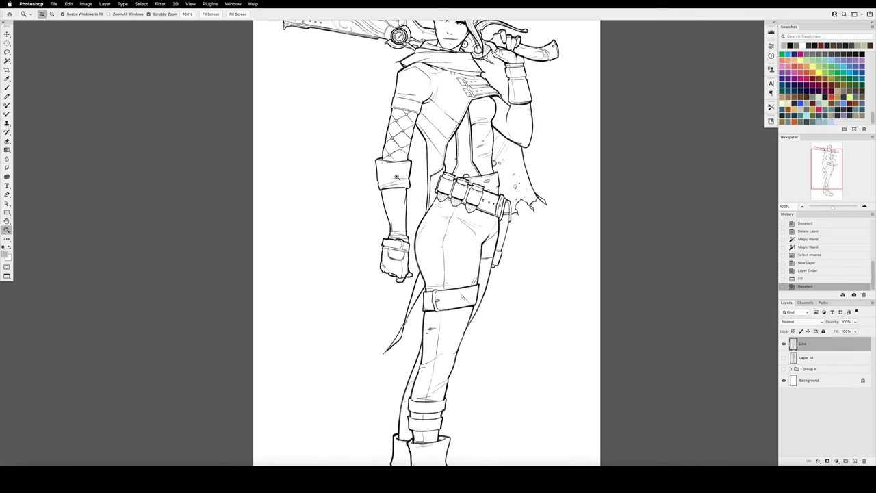
left_click(382, 178)
key("e")
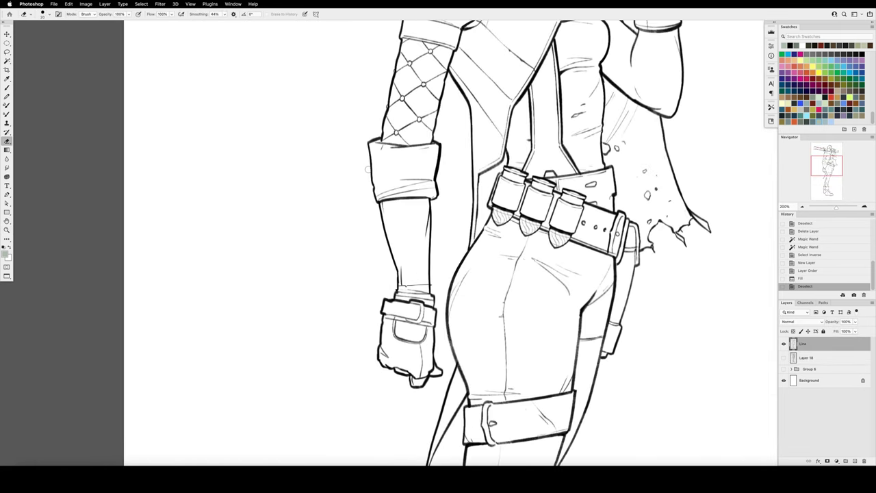
left_click_drag(383, 172, 359, 274)
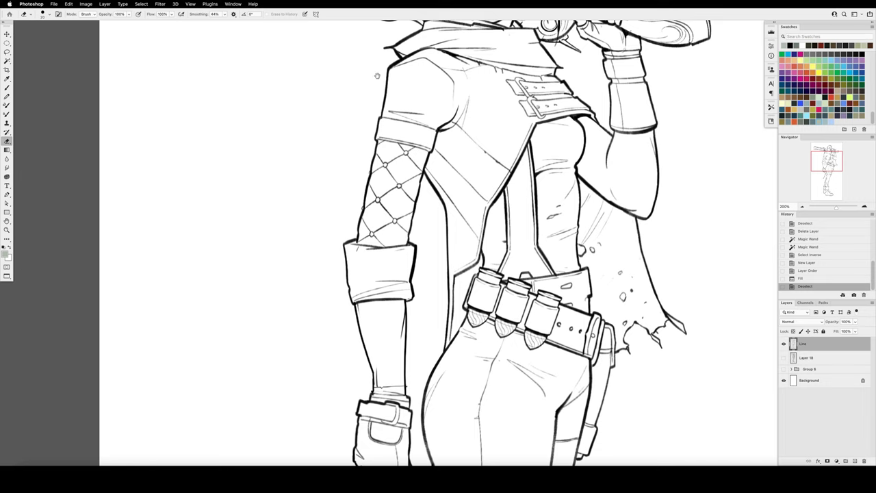
left_click_drag(376, 75, 370, 152)
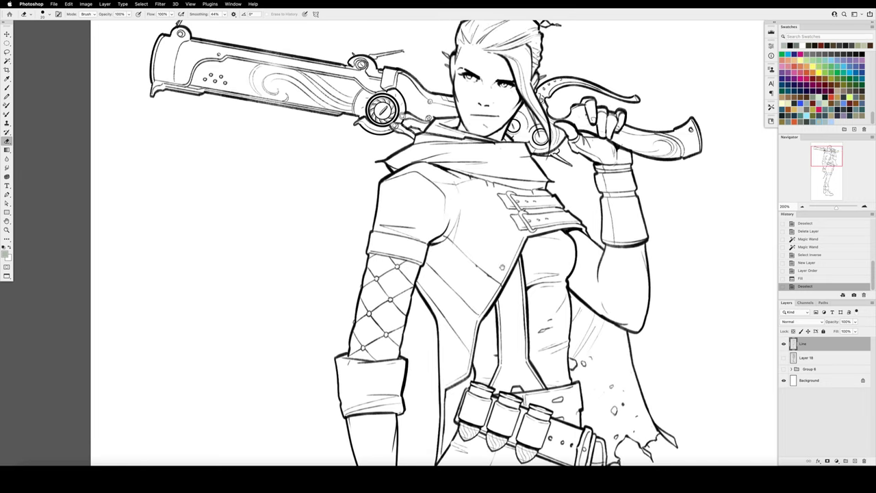
scroll(501, 267, "down", 3)
scroll(387, 287, "down", 3)
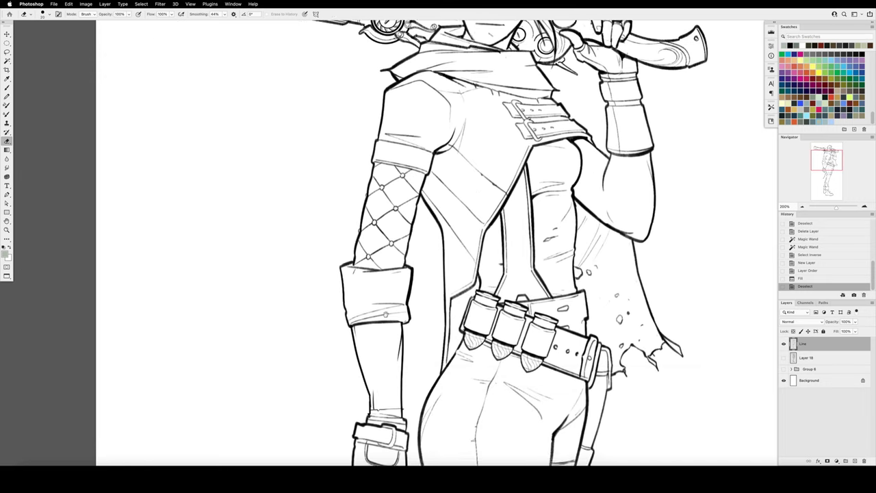
mouse_move(363, 284)
left_mouse_down()
mouse_move(350, 287)
mouse_move(367, 288)
left_mouse_up()
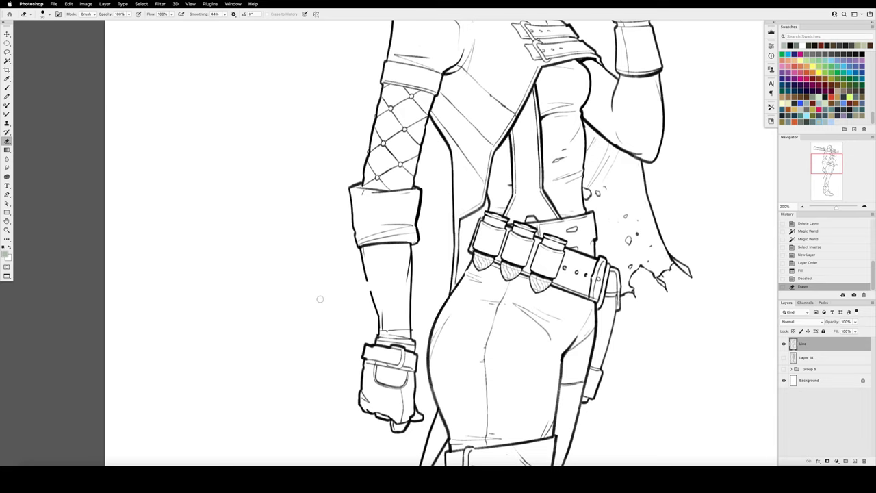
key("w")
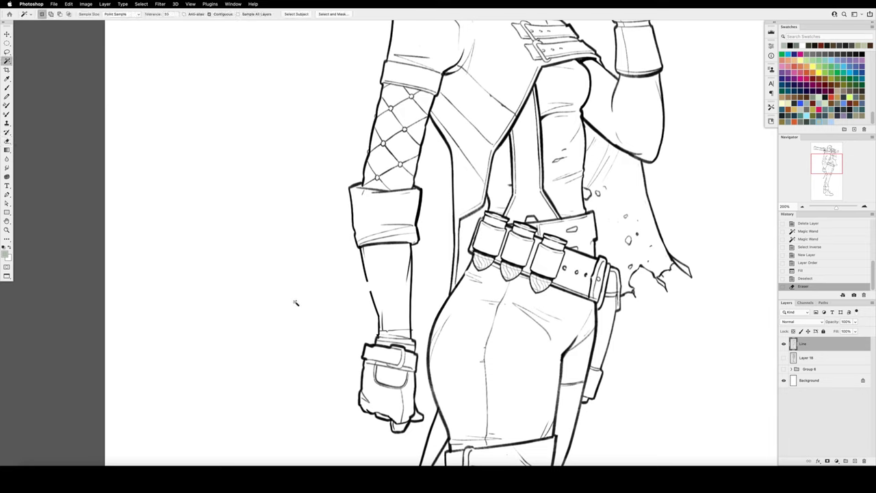
left_click(313, 291)
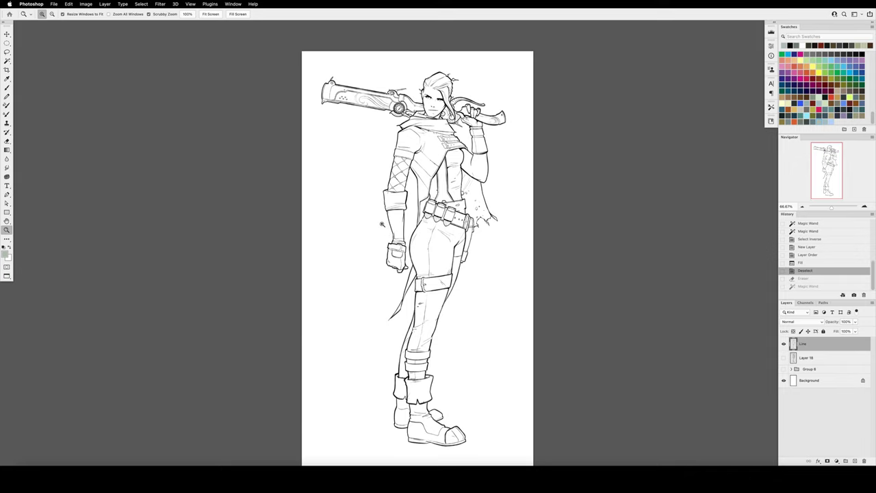
Show the grey-green fill layer and put it in a group named "Flat colors"
left_click(783, 358)
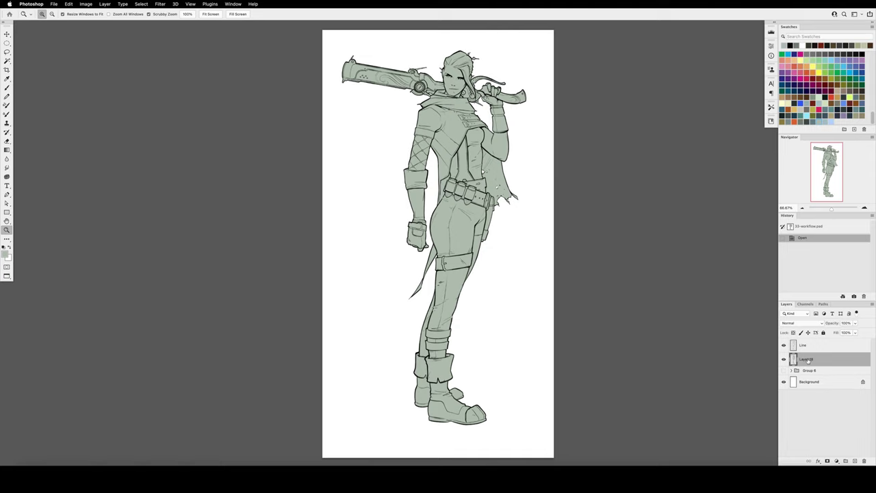
key("super+g")
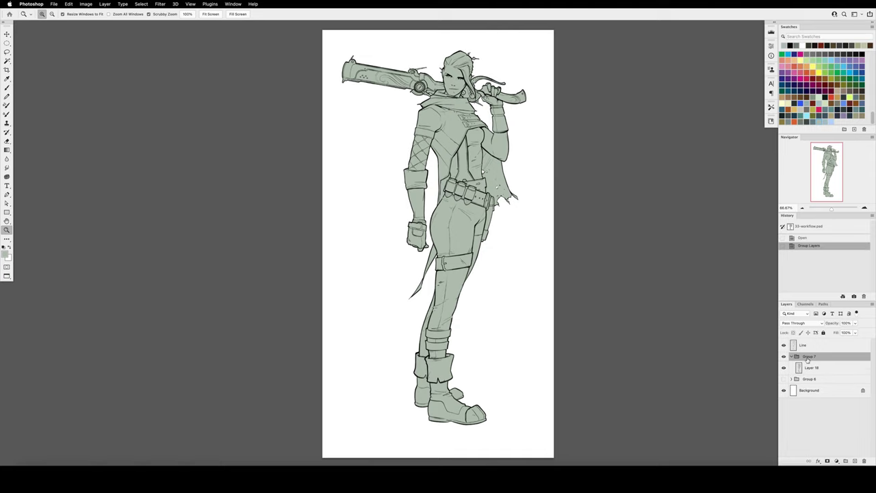
double_click(808, 356)
type("Ra")
type("at colors")
key("Return")
Rename the fill layer "base silhouette" and add a layer named "skin" above it
double_click(810, 368)
type("base")
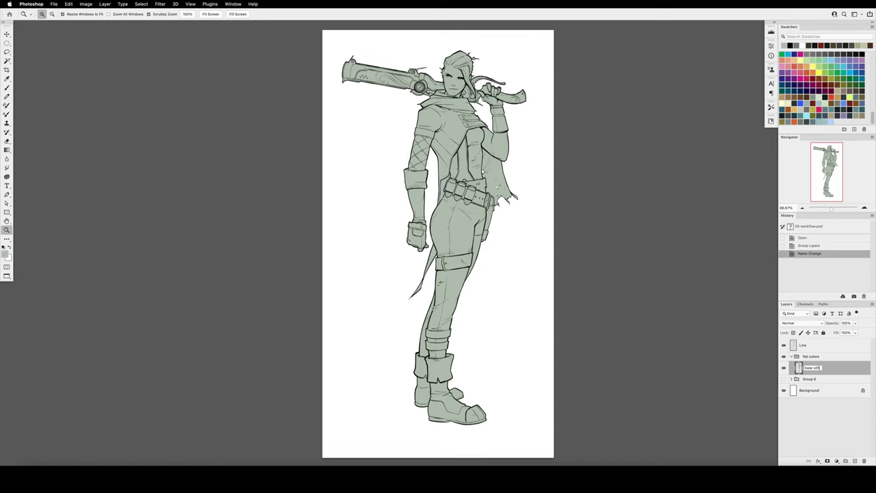
key("Return")
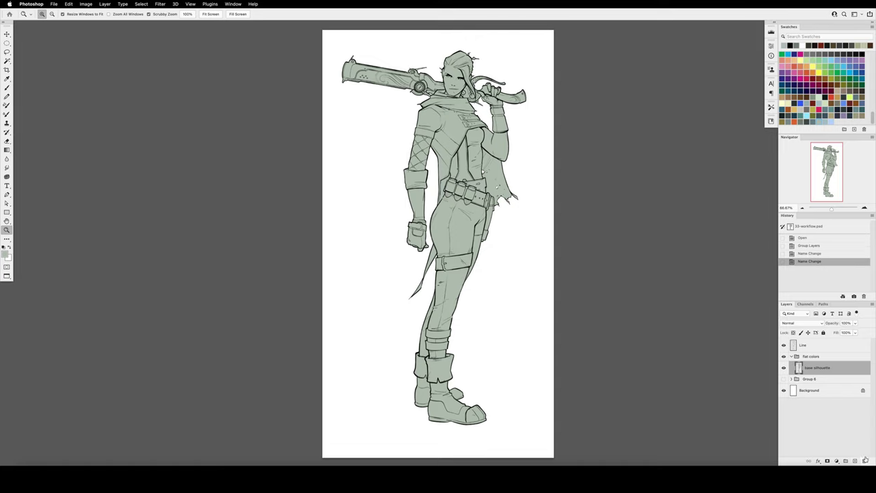
left_click(855, 460)
double_click(811, 367)
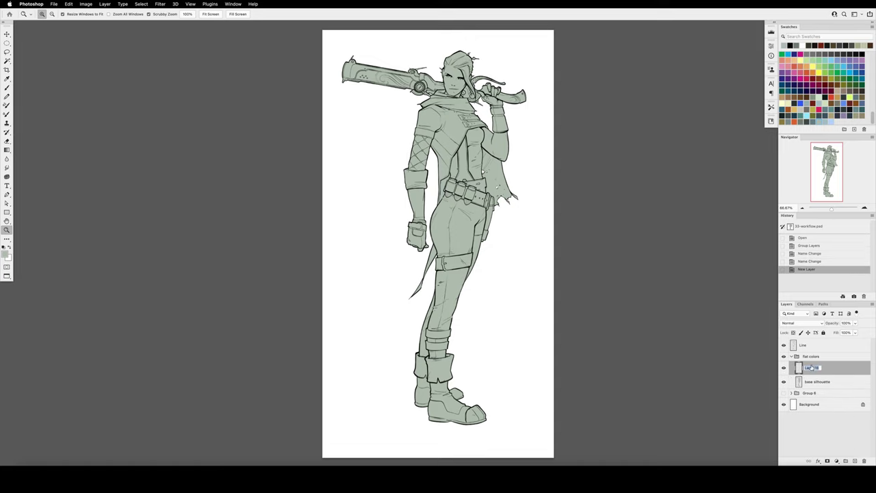
type("skin")
key("Return")
Load the base silhouette layer as a selection and set the foreground colour to a light orange-tan skin tone
left_click(493, 178)
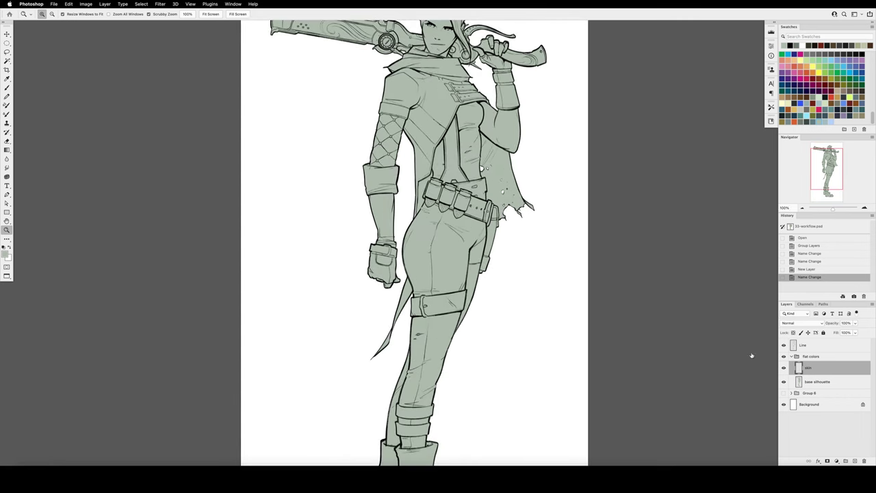
left_click(798, 381, "super")
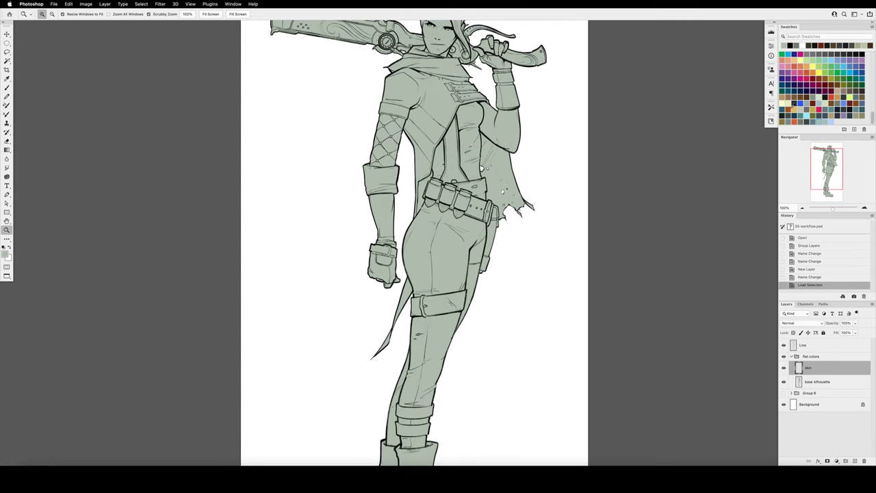
left_click(782, 107)
left_click(5, 254)
left_click(434, 246)
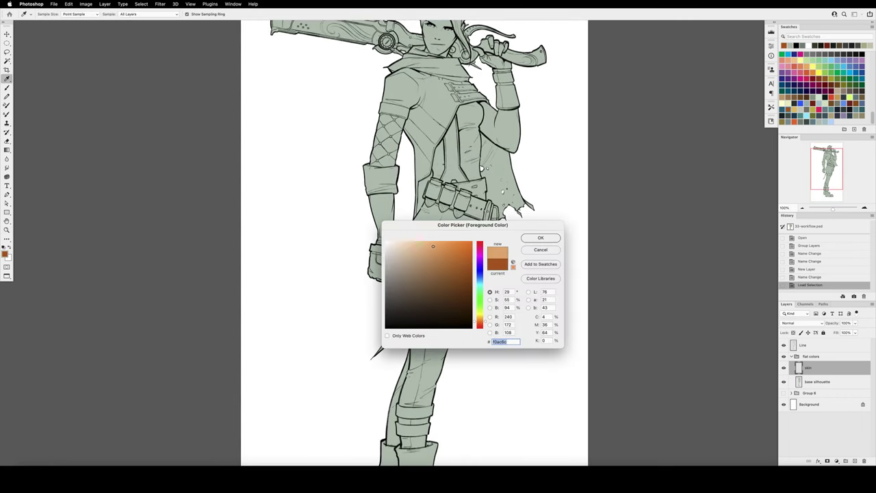
left_click(478, 324)
left_click(417, 251)
left_click(539, 239)
Set the brush smoothing to 37% and paint the lowered forearm with the skin tone
key("b")
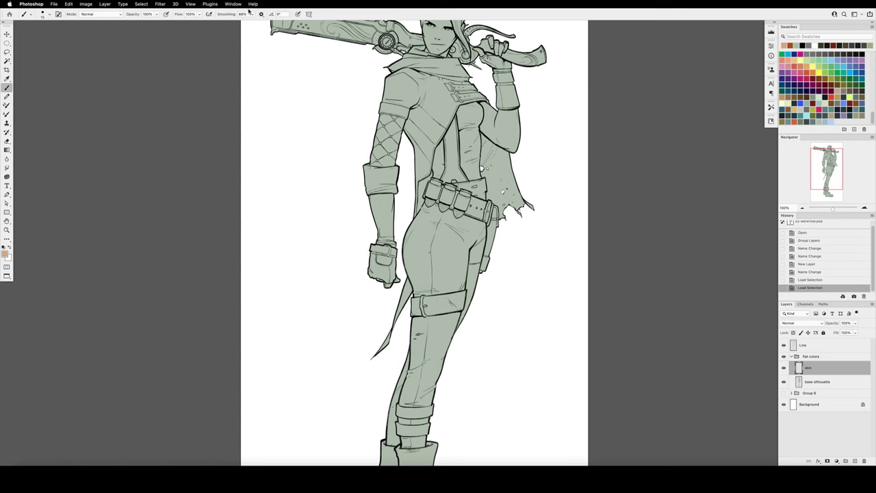
left_click_drag(251, 13, 237, 25)
left_click(391, 195)
mouse_move(381, 195)
left_mouse_down()
mouse_move(390, 198)
mouse_move(368, 199)
mouse_move(357, 240)
mouse_move(393, 262)
mouse_move(381, 242)
left_mouse_up()
Paint the glove opening and exposed fingertips of the lowered hand with the skin tone, adjusting the brush size to fit
key("z")
left_click(383, 203)
key("b")
key("[")
key("[")
key("[")
key("[")
key("[")
key("[")
mouse_move(369, 309)
left_mouse_down()
mouse_move(369, 319)
mouse_move(371, 311)
mouse_move(387, 321)
left_mouse_up()
key("]")
key("]")
left_click_drag(405, 355, 411, 357)
left_click_drag(385, 366, 396, 371)
left_click(356, 362)
Paint the bare skin of the raised arm and its exposed fingers with the skin tone
mouse_move(585, 29)
left_mouse_down()
mouse_move(385, 239)
mouse_move(377, 214)
mouse_move(384, 240)
left_mouse_up()
key("]")
key("]")
key("]")
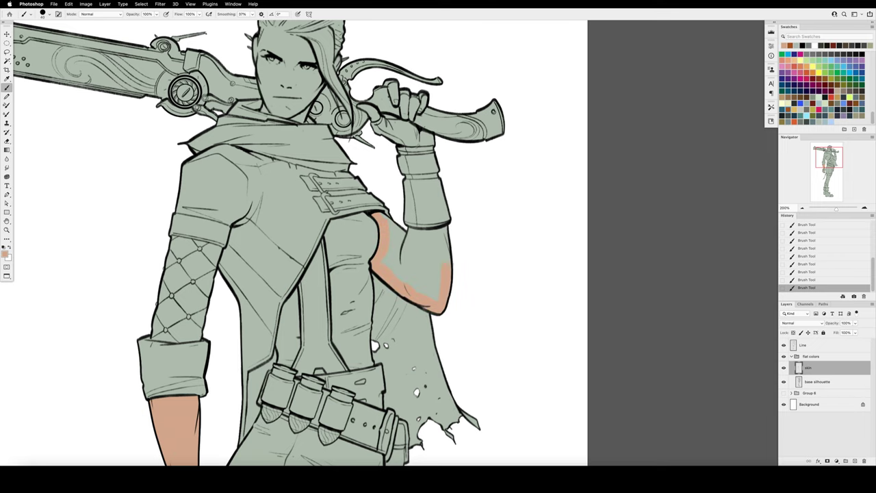
mouse_move(403, 275)
left_mouse_down()
mouse_move(435, 250)
mouse_move(406, 289)
left_mouse_up()
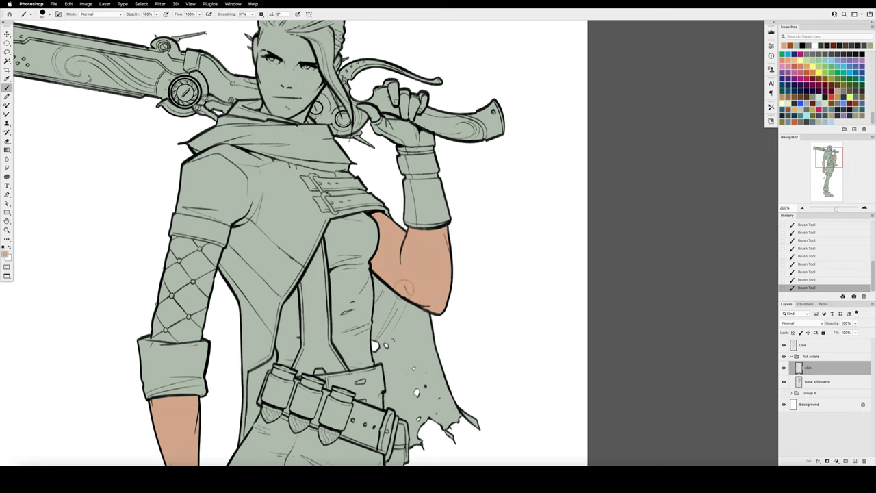
key("bracketleft")
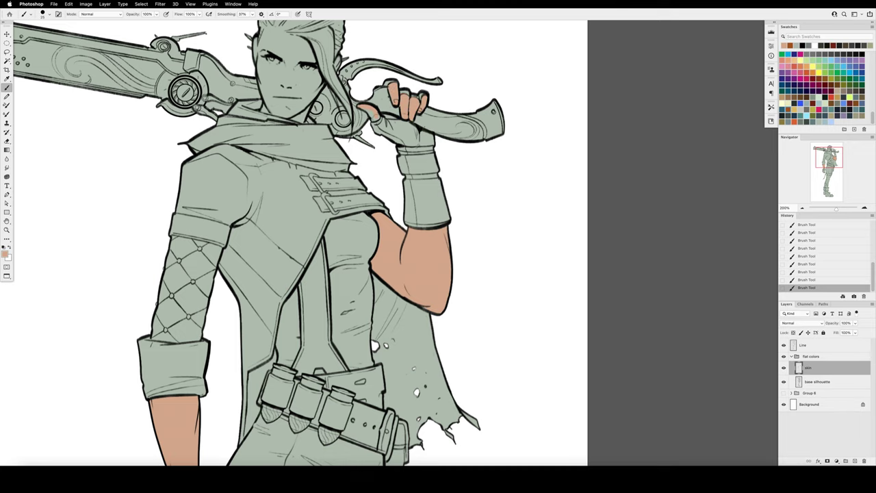
Paint the neck, face and hair area of the head with the skin tone
left_click_drag(301, 114, 352, 163)
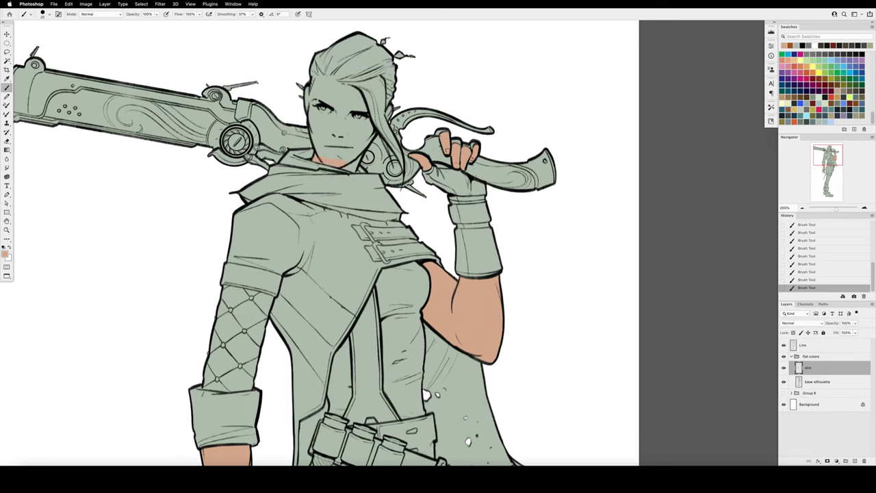
key("bracketright")
key("bracketright")
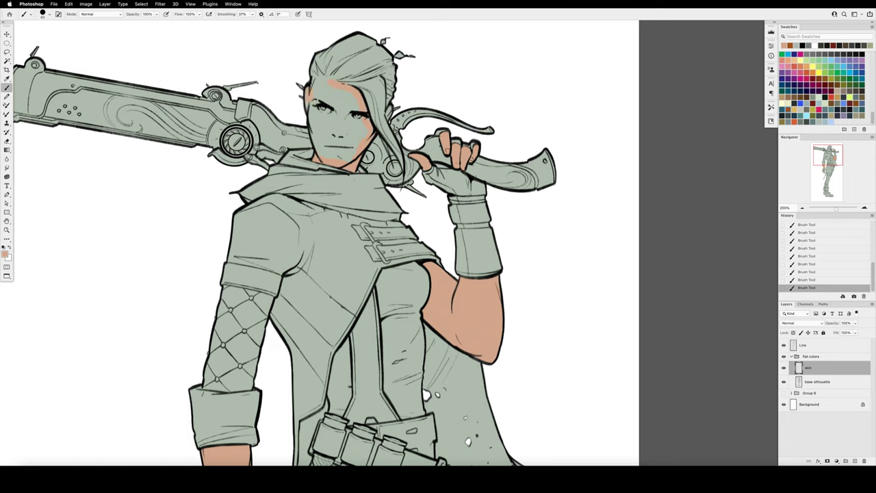
mouse_move(331, 137)
left_mouse_down()
mouse_move(320, 51)
mouse_move(377, 109)
mouse_move(375, 37)
mouse_move(335, 143)
left_mouse_up()
Fill the small tears in the shirt and trouser leg with the skin tone using a small brush, and save the file
left_click(342, 334, "alt+super")
double_click(380, 189, "super")
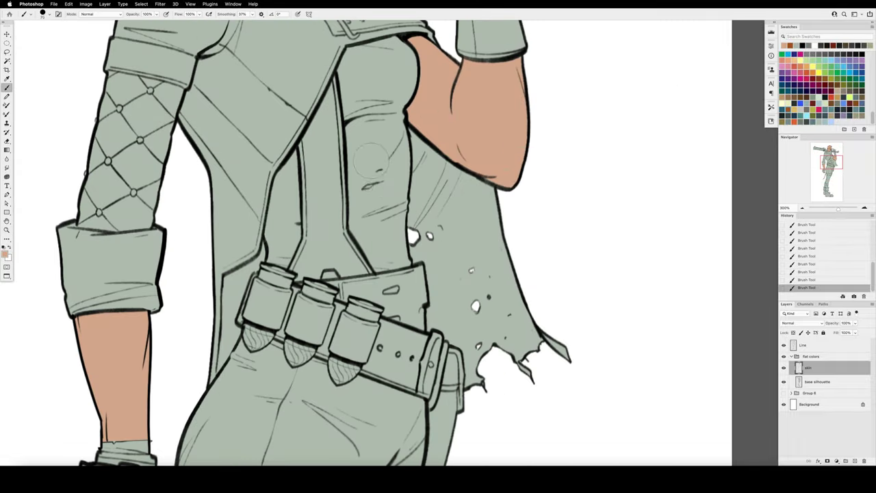
key("bracketleft")
key("bracketleft")
key("bracketleft")
key("bracketleft")
key("bracketleft")
key("bracketleft")
key("bracketleft")
key("bracketleft")
key("bracketleft")
key("bracketleft")
key("bracketleft")
left_click_drag(363, 187, 372, 185)
scroll(372, 185, "down", 10)
key("z")
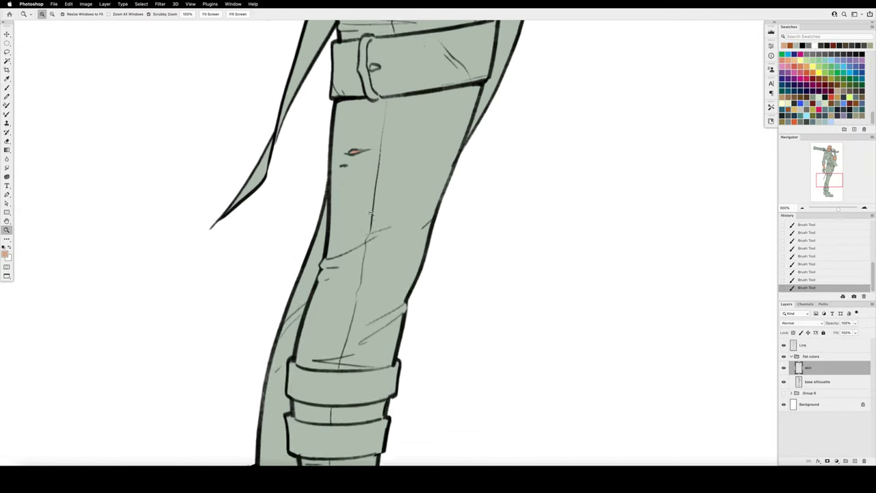
double_click(368, 257, "alt")
scroll(362, 253, "up", 4)
key("super+s")
Add a new layer named "eyes" above the skin layer
key("alt+shift+super+n")
double_click(811, 367)
type("eyes")
key("Return")
left_click(378, 120)
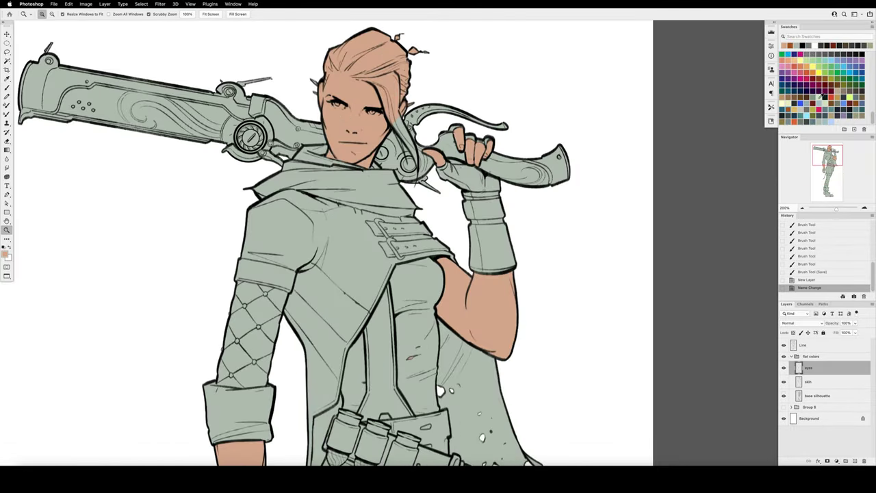
Paint both eyes on the eyes layer with small brush strokes, finishing in a pale green tone
left_click(819, 96)
key("b")
mouse_move(369, 114)
left_mouse_down()
mouse_move(378, 114)
mouse_move(336, 105)
left_mouse_up()
left_click_drag(335, 104, 340, 106)
left_click_drag(336, 106, 338, 105)
left_click(801, 103)
left_click(340, 105)
left_click(339, 105, "alt")
left_click(372, 110)
left_click(372, 111)
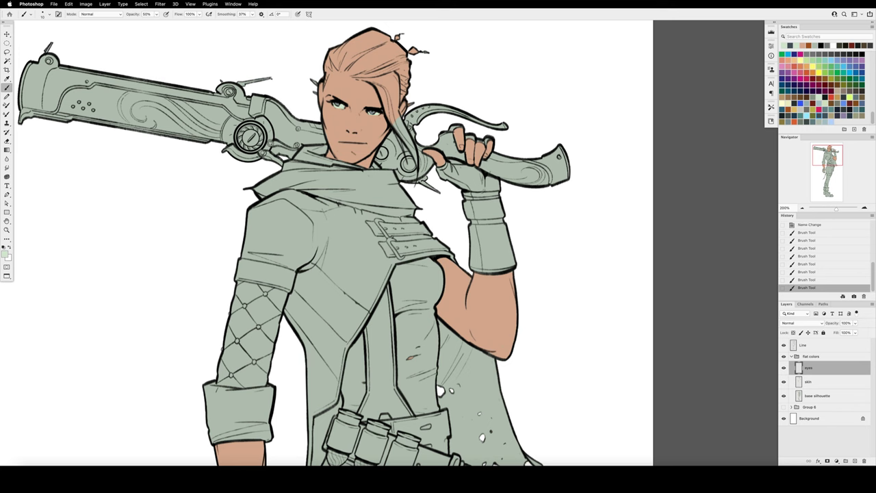
left_click(373, 112)
key("z")
left_click(376, 100, "alt")
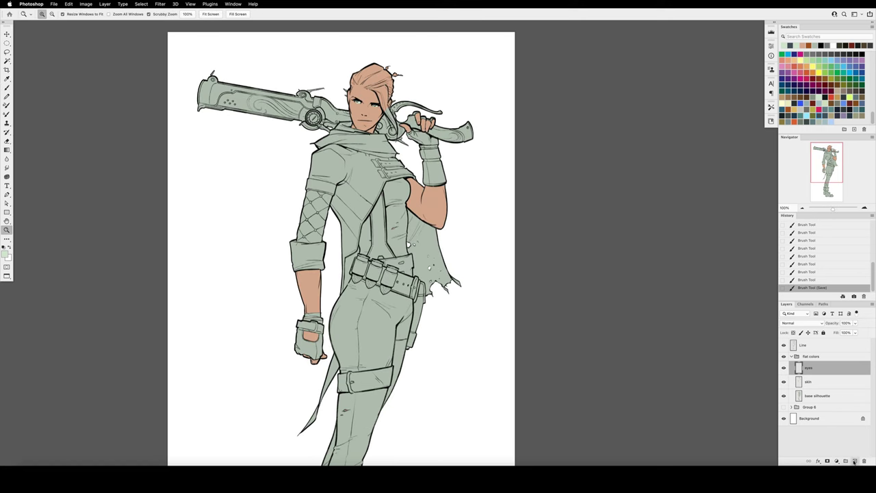
Add a new layer named "leather" above the eyes layer and choose a dark brown swatch as the painting colour
left_click(854, 460)
double_click(809, 367)
type("leather")
key("Return")
left_click(861, 98)
Move the leather layer below the skin layer and paint the lowered hand's glove dark brown within the base silhouette selection
key("b")
key("z")
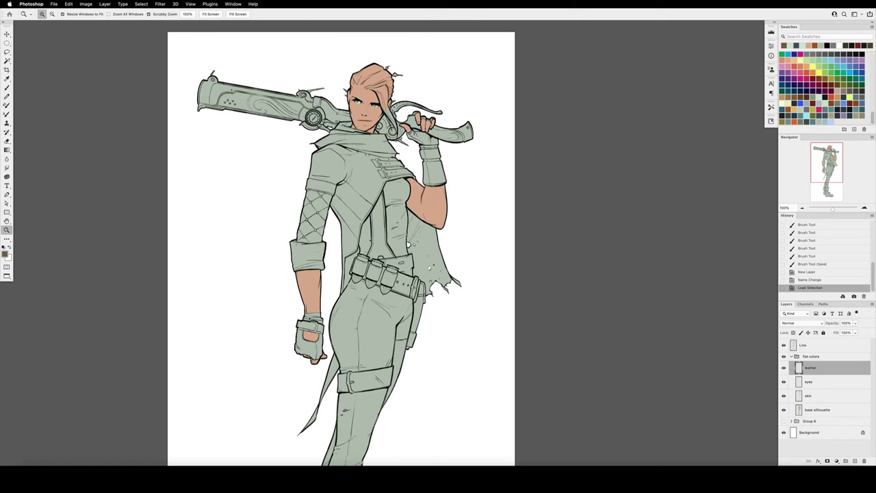
left_click(309, 317)
left_click_drag(819, 370, 818, 401)
left_click(799, 409, "super")
key("b")
mouse_move(338, 325)
left_mouse_down()
mouse_move(288, 346)
mouse_move(321, 386)
mouse_move(318, 330)
mouse_move(334, 348)
mouse_move(331, 362)
left_mouse_up()
left_click_drag(333, 364, 308, 220)
Paint the waist belt and holster dark brown on the leather layer with a smaller brush
key("bracketleft")
key("bracketleft")
key("bracketleft")
mouse_move(350, 291)
left_mouse_down()
mouse_move(346, 299)
mouse_move(404, 307)
left_mouse_up()
mouse_move(406, 306)
left_mouse_down()
mouse_move(436, 303)
mouse_move(444, 277)
mouse_move(383, 283)
mouse_move(414, 298)
mouse_move(431, 290)
left_mouse_up()
mouse_move(421, 295)
left_mouse_down()
mouse_move(360, 400)
mouse_move(371, 409)
left_mouse_up()
Flip the canvas horizontally and continue painting the leather parts of the outfit with a larger brush
key("super+shift+h")
mouse_move(281, 211)
left_mouse_down()
mouse_move(327, 204)
mouse_move(260, 222)
mouse_move(263, 281)
mouse_move(291, 358)
mouse_move(277, 208)
mouse_move(294, 253)
mouse_move(337, 218)
mouse_move(345, 192)
mouse_move(399, 174)
mouse_move(406, 200)
mouse_move(340, 218)
mouse_move(385, 190)
mouse_move(355, 203)
mouse_move(327, 270)
left_mouse_up()
key("]")
key("]")
key("]")
key("]")
key("]")
key("]")
key("]")
key("]")
mouse_move(291, 231)
left_mouse_down()
mouse_move(314, 194)
mouse_move(315, 100)
mouse_move(340, 233)
mouse_move(301, 229)
mouse_move(324, 217)
mouse_move(334, 224)
mouse_move(323, 128)
left_mouse_up()
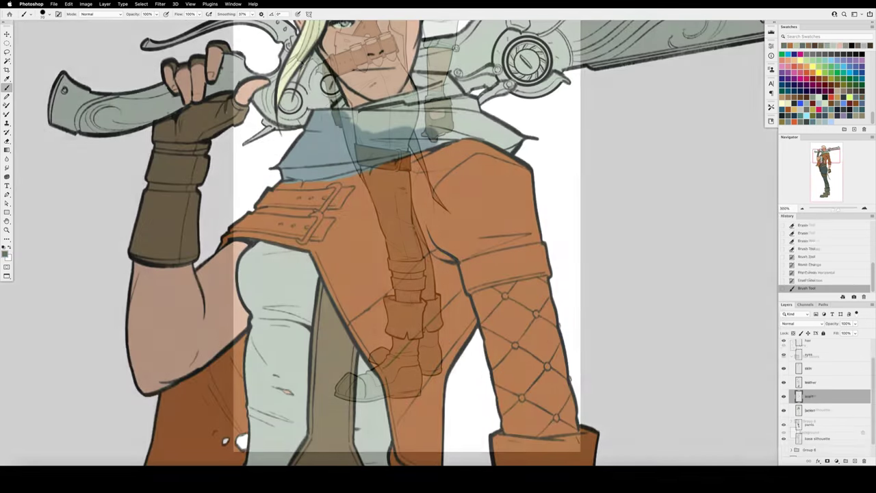
Fill the rest of the scarf with blue-grey on the scarf layer and clean up its lower edge with the eraser
mouse_move(331, 102)
left_mouse_down()
mouse_move(390, 111)
mouse_move(422, 77)
mouse_move(470, 105)
left_mouse_up()
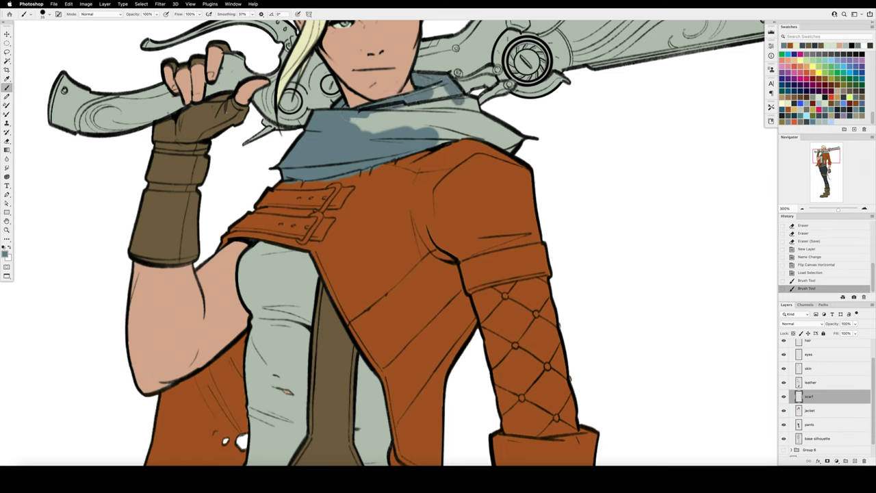
mouse_move(469, 107)
left_mouse_down()
mouse_move(458, 130)
mouse_move(485, 129)
mouse_move(492, 113)
mouse_move(383, 116)
mouse_move(415, 126)
left_mouse_up()
left_click_drag(434, 89, 448, 96)
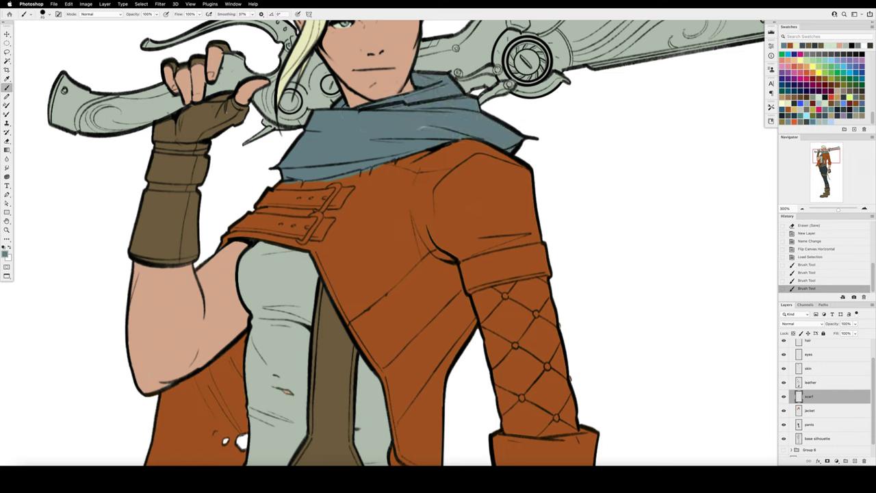
key("e")
left_click_drag(356, 172, 321, 178)
key("b")
left_click_drag(384, 165, 458, 140)
key("e")
key("z")
left_click_drag(458, 138, 403, 139)
left_click_drag(540, 229, 445, 184)
Touch up the jacket's front edge in orange-brown on the jacket layer within the silhouette selection, and save the file
key("b")
left_click(809, 410)
left_click(790, 45)
left_click(798, 438, "super")
mouse_move(372, 312)
left_mouse_down()
mouse_move(369, 305)
mouse_move(401, 383)
left_mouse_up()
key("z")
left_click(469, 209, "alt")
key("super+s")
Add a new layer named "wood" between the jacket and pants layers
left_click(403, 120)
left_click(395, 110)
left_click_drag(356, 89, 396, 168)
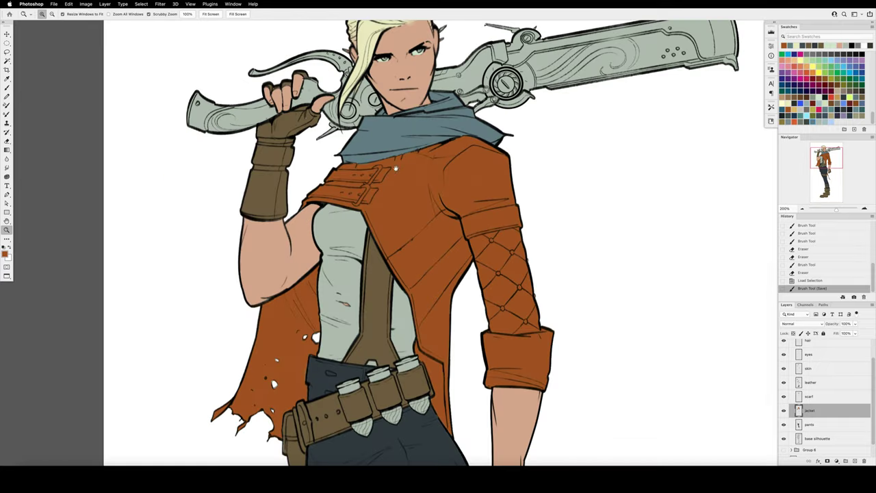
left_click(826, 423)
left_click(854, 461)
double_click(809, 424)
type("wood")
Set the foreground to a light olive brown and paint the rifle's stock and the wooden part beside the face
left_click(5, 253)
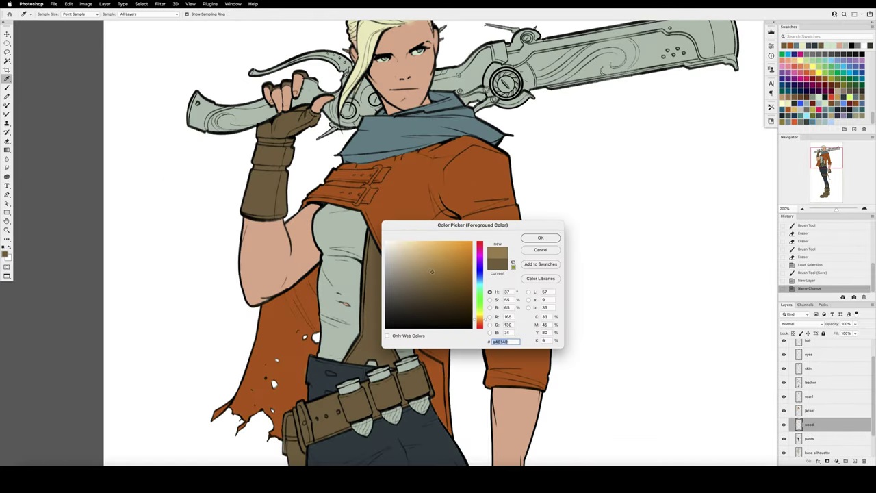
left_click(481, 316)
left_click(535, 238)
key("super+alt+6")
mouse_move(216, 126)
left_mouse_down()
mouse_move(320, 83)
mouse_move(328, 111)
left_mouse_up()
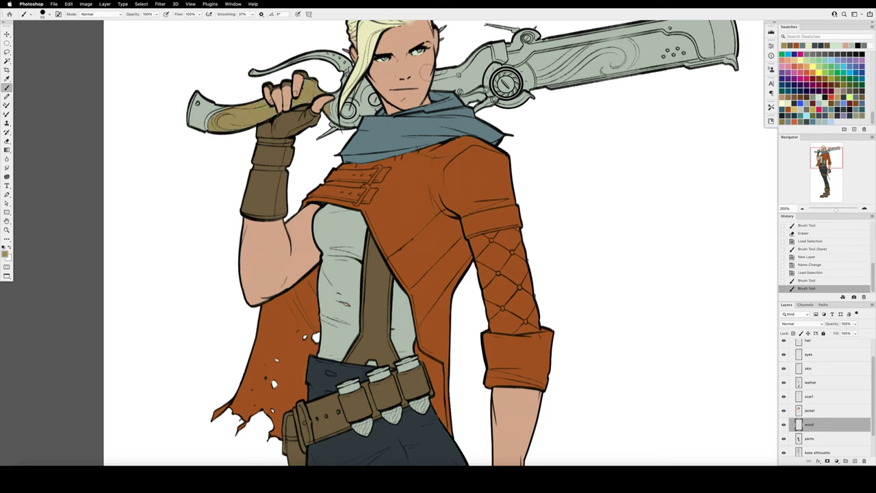
mouse_move(440, 70)
left_mouse_down()
mouse_move(479, 45)
mouse_move(448, 77)
mouse_move(441, 55)
mouse_move(471, 84)
left_mouse_up()
Refine the edges of the rifle's wooden parts with a smaller brush and the eraser
key("bracketleft")
key("bracketleft")
key("bracketleft")
left_click(489, 64)
left_click(479, 69)
left_click(444, 74)
left_click(438, 77)
key("e")
left_click(438, 75)
left_click(437, 78)
key("b")
left_click(212, 120)
key("z")
left_click(435, 96, "alt")
key("b")
left_click(436, 96)
Add a new layer named "metal" above the wood layer and pick a grey-green painting colour
left_click(855, 461)
double_click(813, 426)
type("metal")
key("Return")
left_click(342, 317, "alt")
left_click_drag(346, 315, 414, 244)
key("z")
left_click(414, 244)
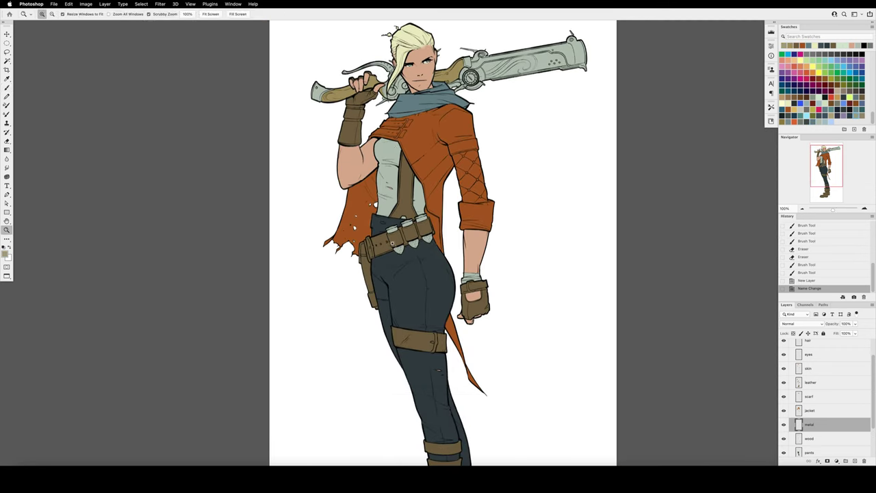
left_click_drag(874, 422, 873, 433)
left_click_drag(818, 414, 822, 442)
left_click(797, 452, "super")
key("b")
mouse_move(395, 213)
left_mouse_down()
mouse_move(402, 255)
mouse_move(419, 203)
mouse_move(462, 235)
left_mouse_up()
Move the metal layer directly above the leather layer and clear everything painted on it
left_click_drag(824, 435, 822, 362)
key("super+a")
key("Delete")
key("super+d")
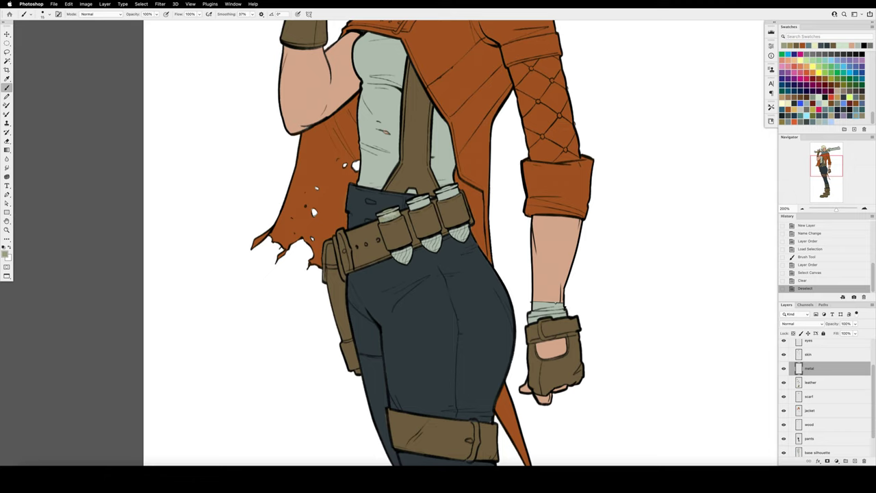
Paint the tops and tips of the three belt cartridges grey-green on the metal layer
mouse_move(383, 212)
left_mouse_down()
mouse_move(395, 216)
mouse_move(427, 200)
left_mouse_up()
left_click_drag(438, 191, 455, 197)
key("]")
left_click_drag(394, 253, 434, 242)
left_click_drag(453, 232, 463, 228)
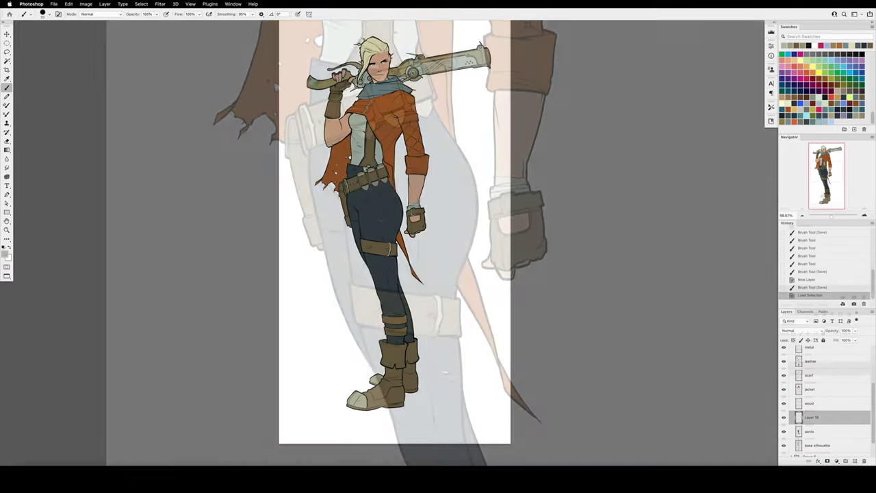
Paint pale grey-green vertical stripes down the trousers on the layer above the pants
left_click_drag(376, 190, 396, 345)
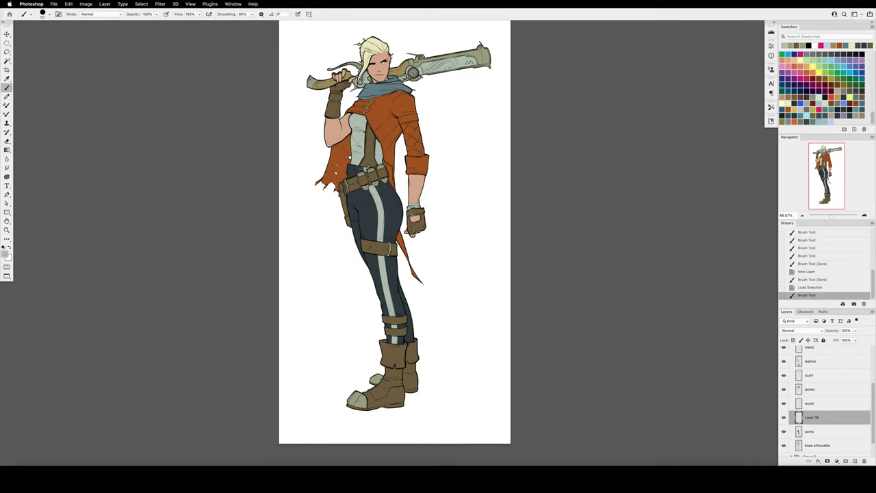
left_click_drag(363, 192, 388, 342)
left_click_drag(382, 182, 402, 343)
left_click_drag(351, 164, 376, 293)
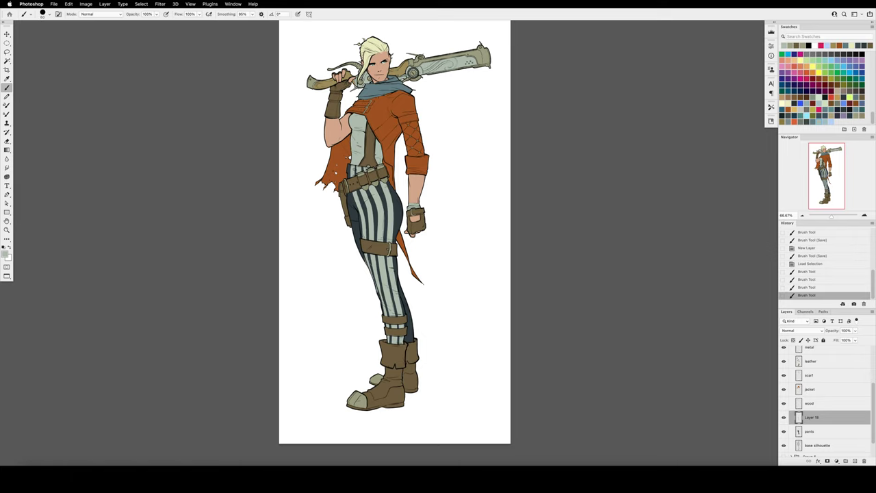
left_click_drag(397, 195, 398, 241)
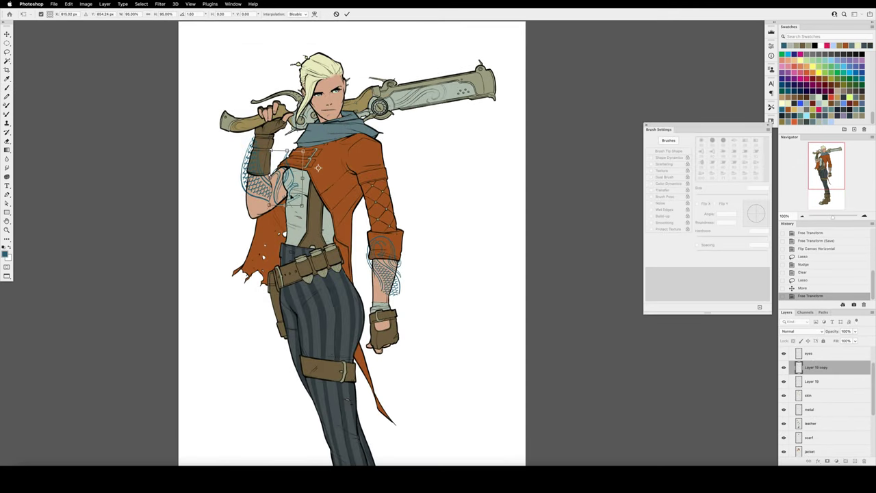
Reshape the Layer 19 tattoo with Free Transform to fit the lowered forearm, and flip the canvas horizontally
left_click(827, 382)
key("ctrl+t")
right_click(391, 269)
left_click(409, 320)
left_click_drag(400, 289, 374, 277)
key("Return")
key("ctrl+shift+h")
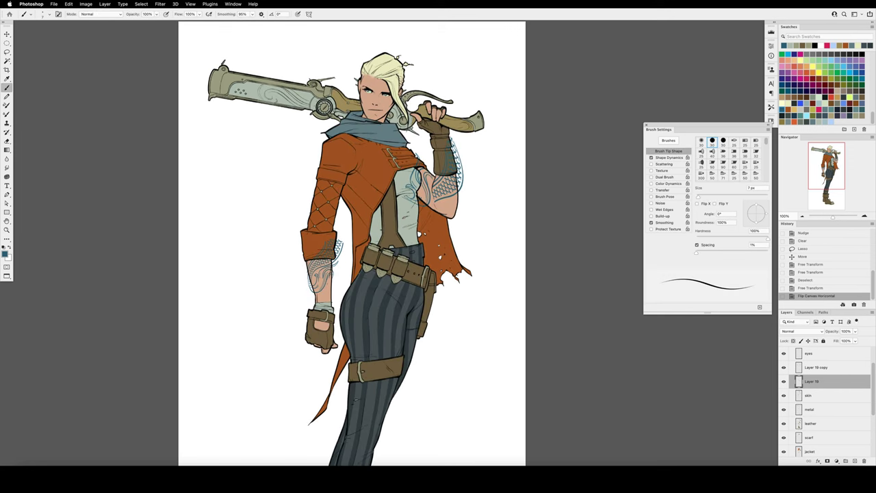
Paint bold blue swirls into the lowered forearm's tattoo on Layer 19
mouse_move(316, 296)
left_mouse_down()
mouse_move(334, 283)
mouse_move(327, 296)
left_mouse_up()
key("ctrl+z")
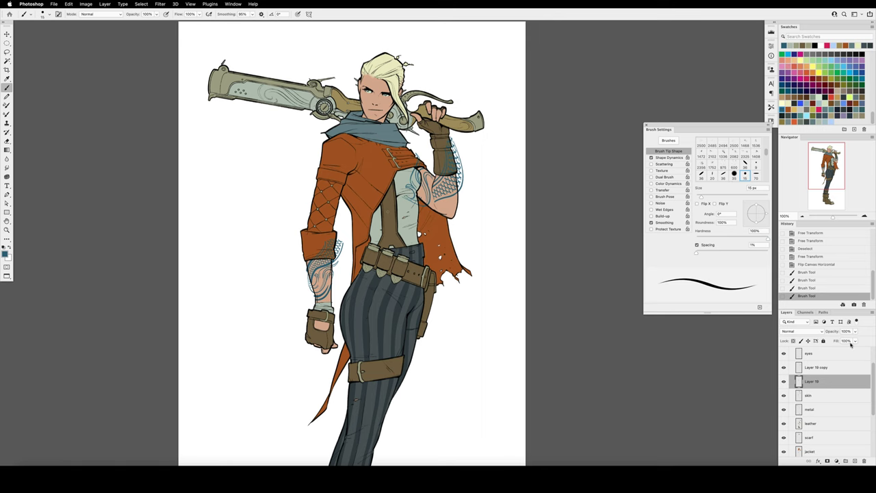
Merge the two tattoo layers and delete everything on the merged layer that lies outside the skin area
left_click(826, 370, "shift")
key("super+e")
left_click(799, 381, "super")
key("super+shift+i")
key("Delete")
key("super+d")
Erase parts of the tattoo pattern on the raised arm and save the file
key("e")
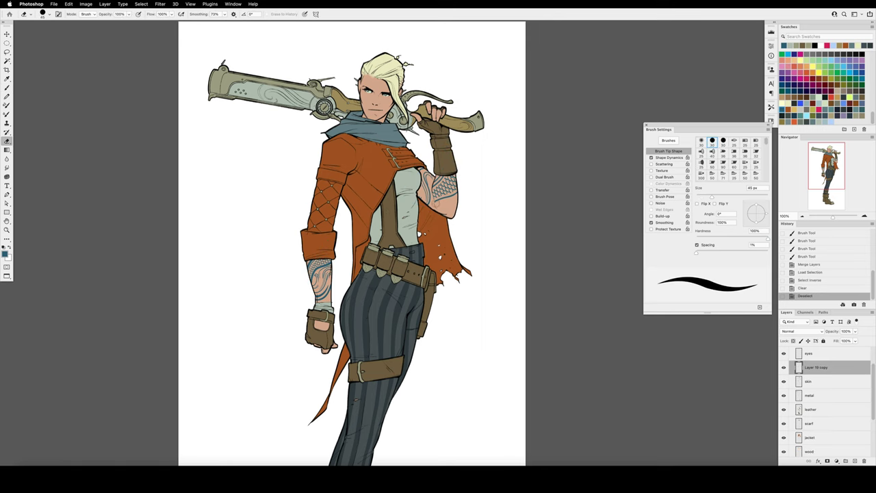
left_click_drag(436, 204, 435, 182)
left_click_drag(438, 176, 445, 171)
left_click_drag(448, 164, 451, 154)
key("super+s")
Touch up the swirls of the lowered forearm's tattoo with the eraser and a 10 px brush
left_click(496, 182, "alt+super")
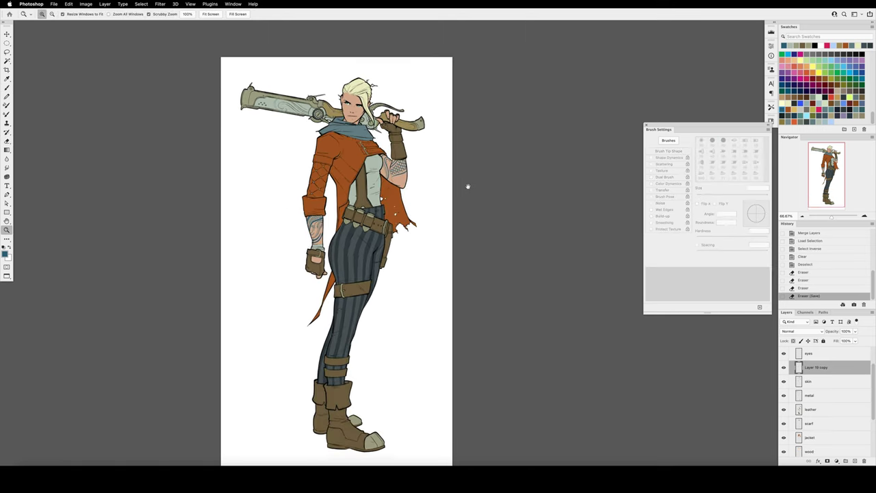
left_click(351, 214, "super")
left_click(297, 235)
left_click(298, 234)
key("b")
key("[")
left_click_drag(302, 237, 296, 244)
key("super+z")
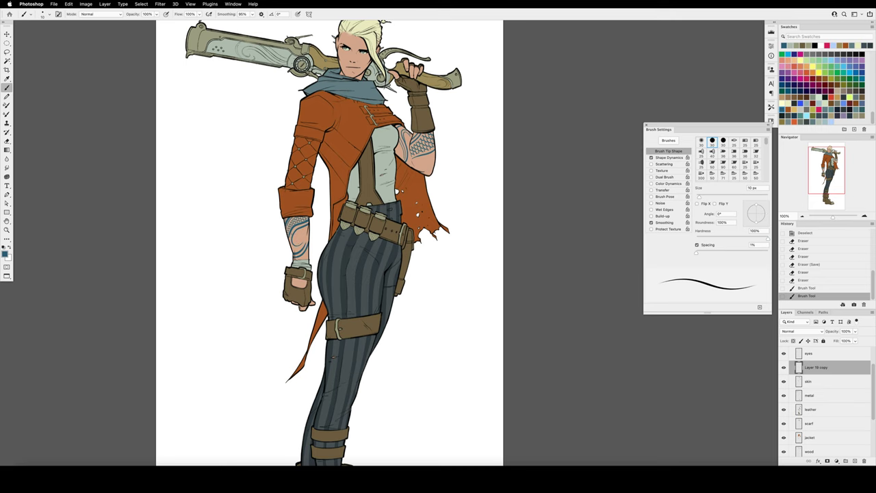
Erase a small spot in the lower part of the lowered forearm's tattoo
key("z")
left_click(327, 204, "alt")
left_click(319, 213)
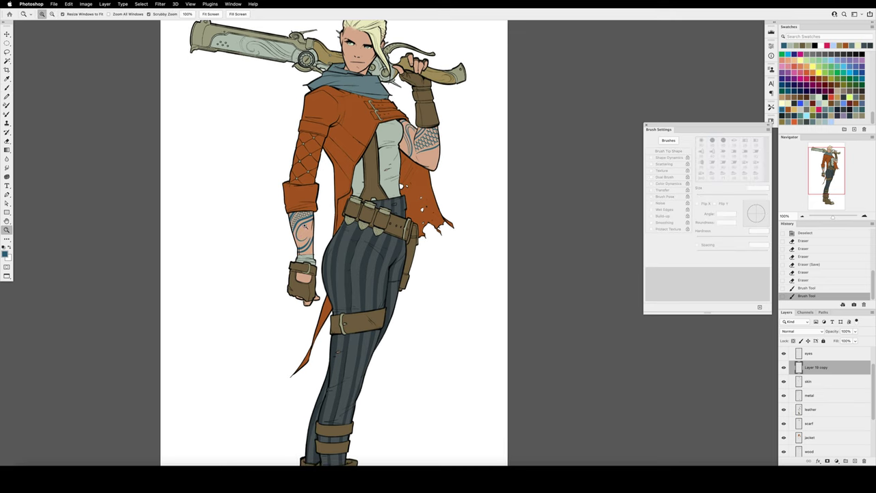
key("e")
left_click(300, 239)
key("super+z")
left_click(301, 241)
key("b")
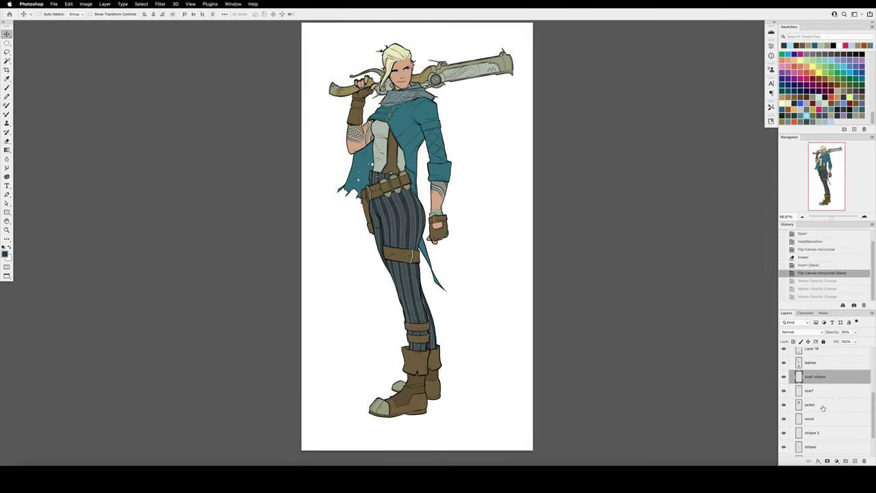
left_click(823, 405)
key("ctrl+u")
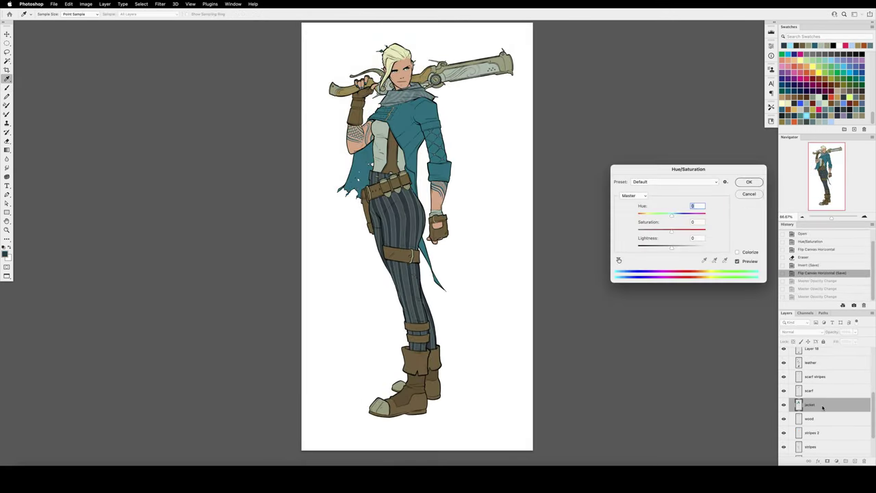
left_click_drag(666, 215, 636, 217)
left_click_drag(693, 217, 689, 217)
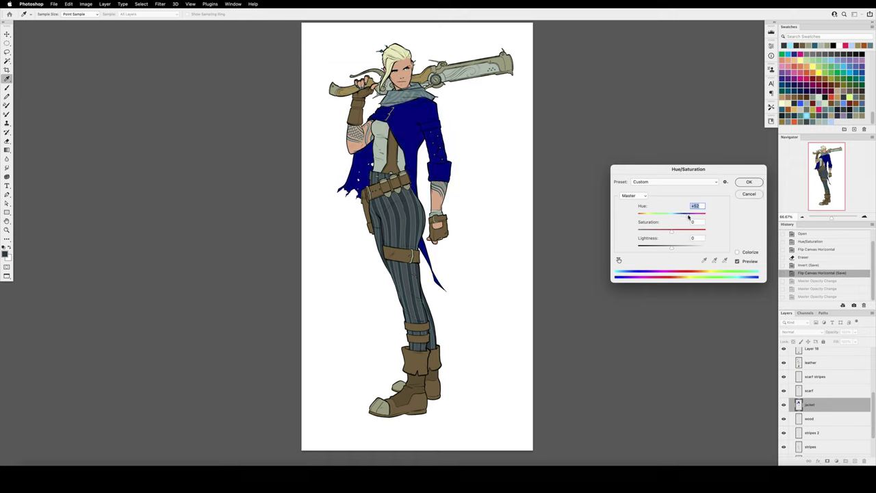
left_click(748, 194)
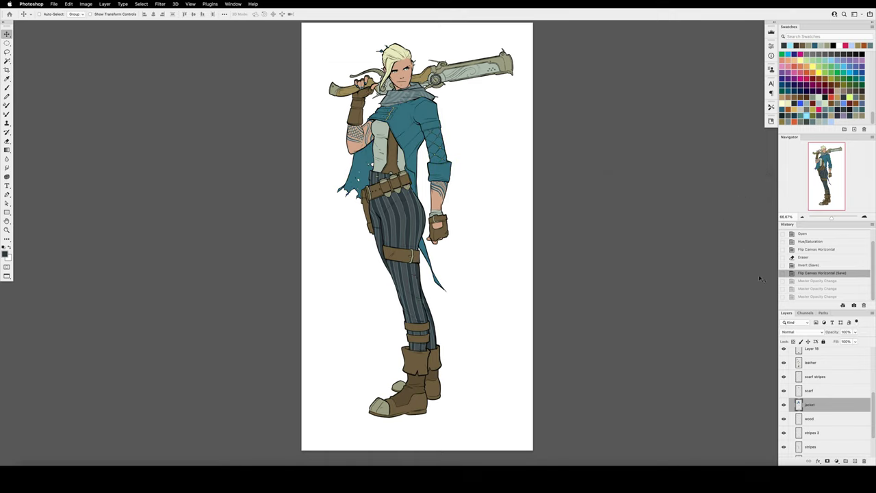
Adjust the jacket layer with Hue/Saturation to saturation -20 and lightness +20
key("super+u")
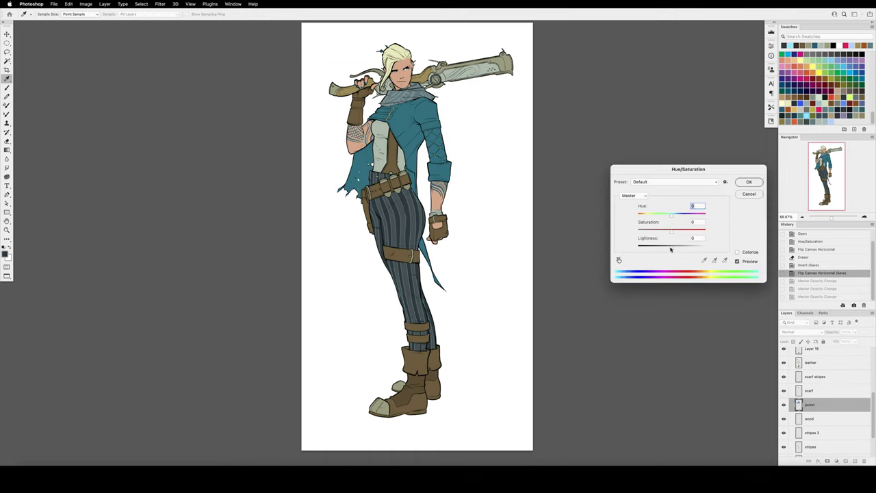
left_click_drag(670, 249, 678, 248)
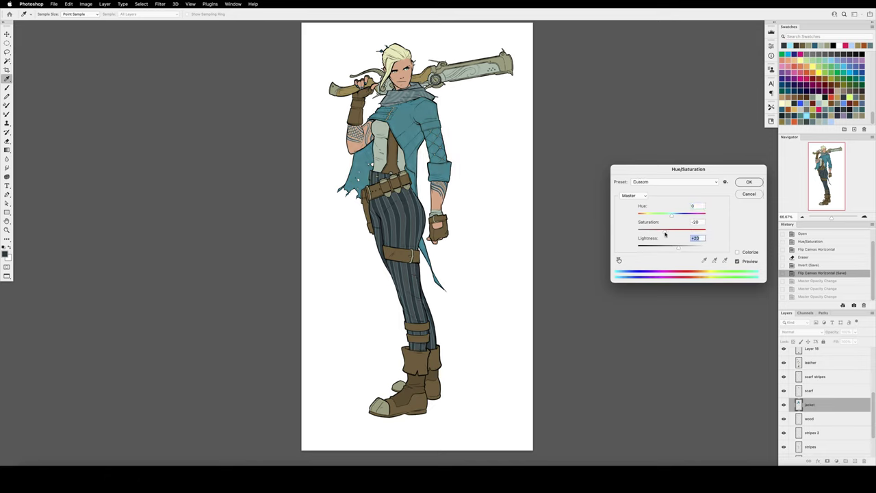
left_click_drag(665, 234, 665, 234)
Try recolouring the hair layer with Hue/Saturation using hue +101, saturation +73 and lightness -52
scroll(813, 376, "up", 3)
left_click(813, 353)
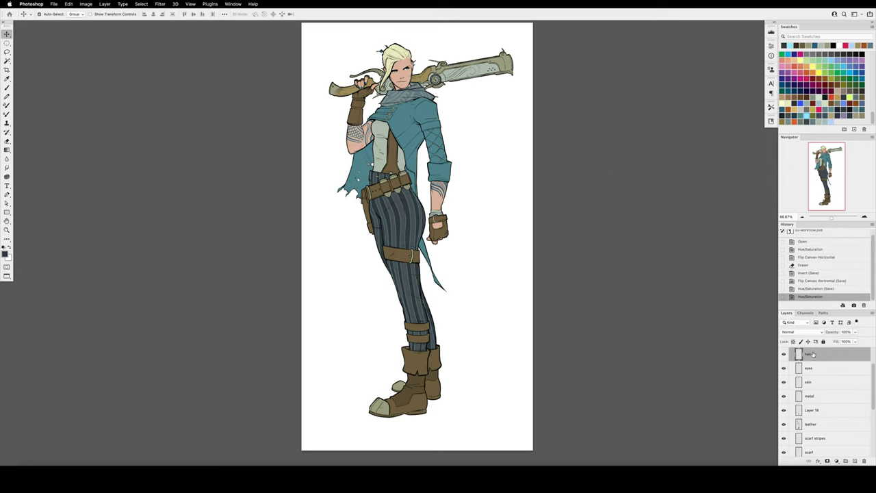
key("super+u")
left_click_drag(601, 197, 584, 198)
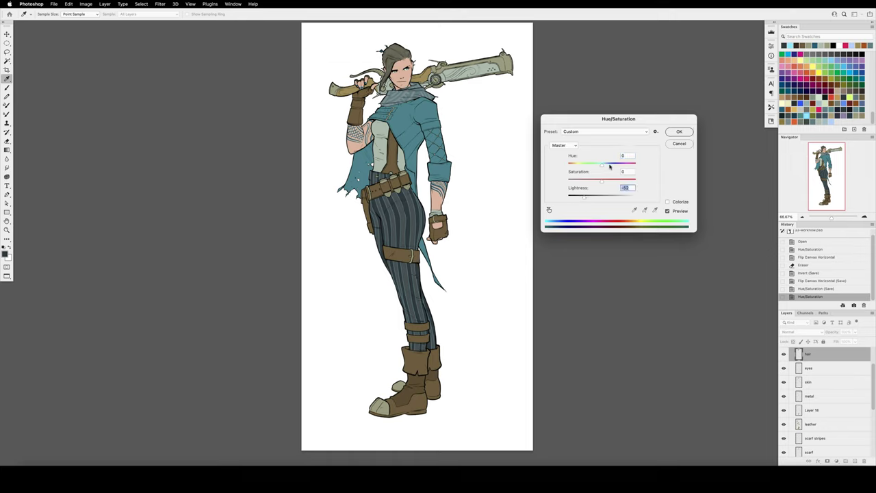
left_click_drag(610, 166, 633, 181)
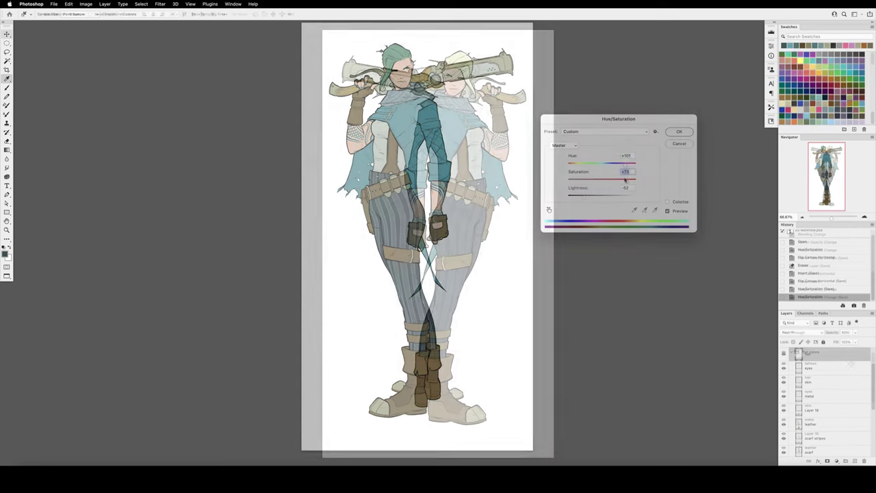
Hide and show the flat colors group to compare the coloured figure with the bare line art
left_click(795, 366)
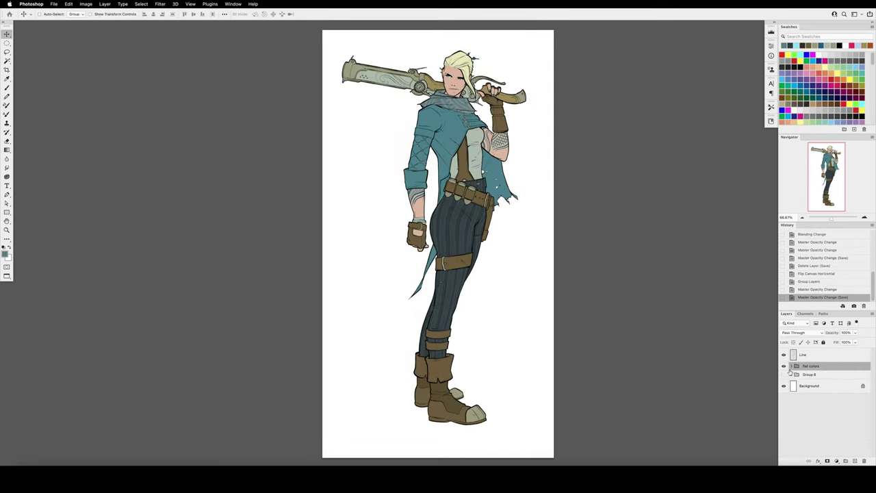
left_click(783, 366)
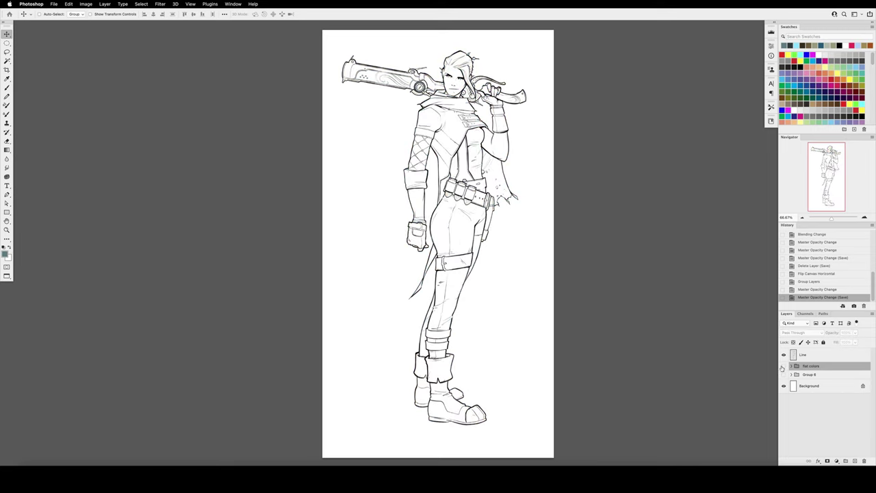
left_click(784, 366)
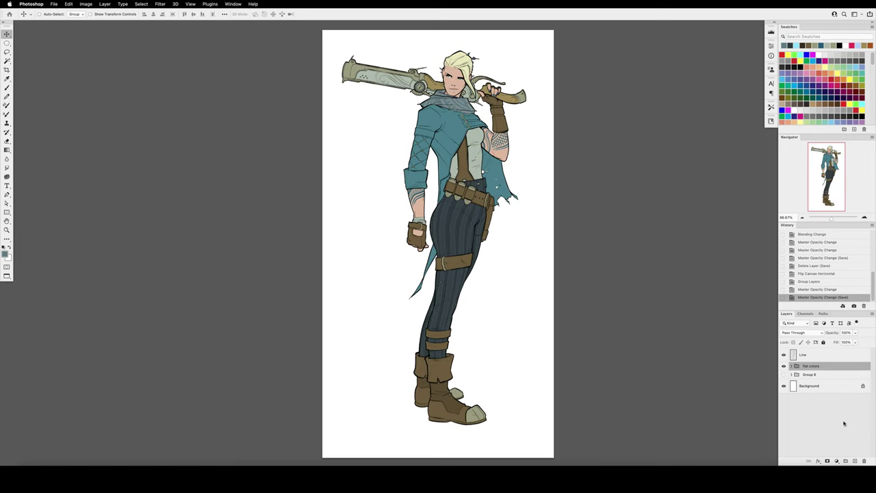
Add a new layer above the flat colors group and expand the group down to its base silhouette layer
left_click(854, 462)
left_click(793, 380)
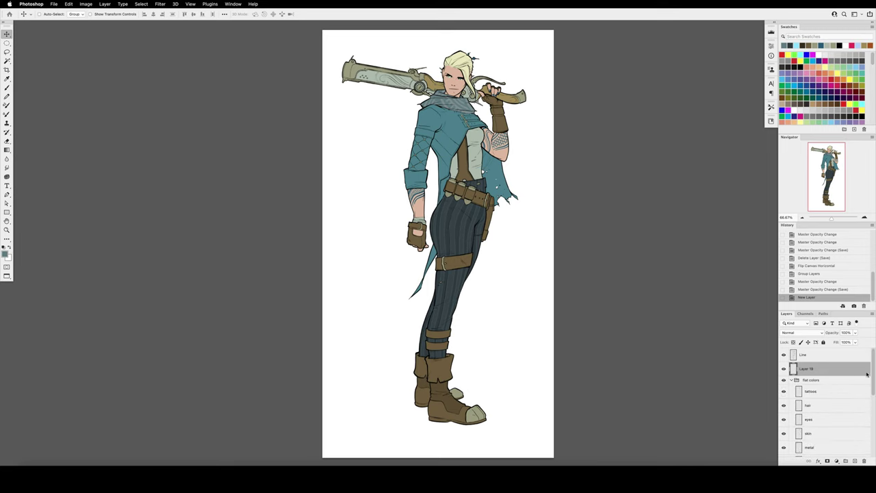
left_click_drag(872, 378, 862, 442)
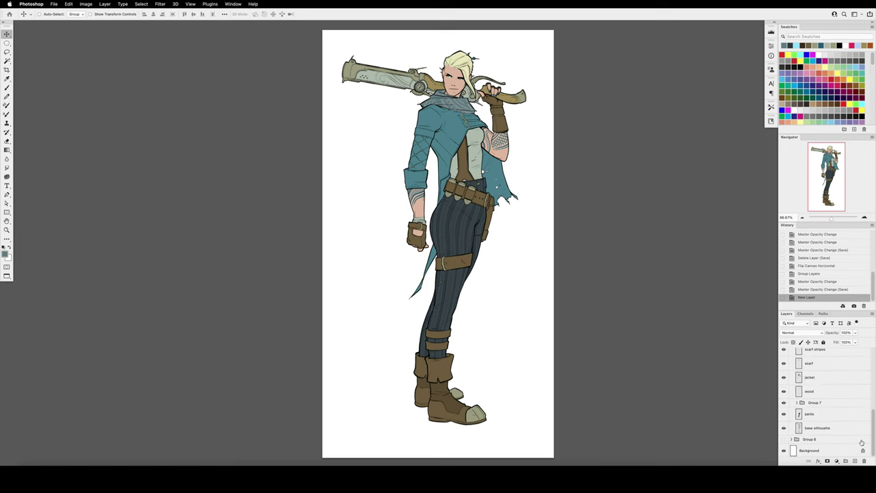
Load the base silhouette as a selection, rename the new layer as shadow and collapse the flat colors group
left_click(798, 428, "super")
scroll(862, 397, "up", 8)
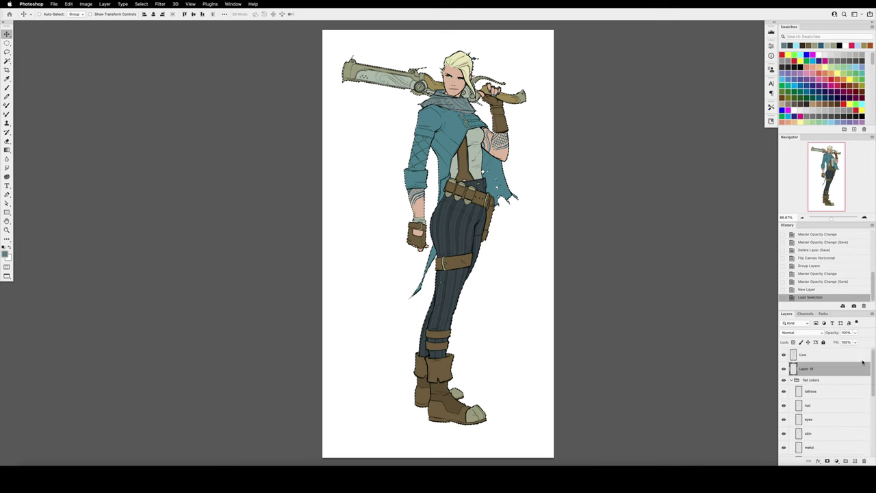
double_click(805, 369)
type("shadow")
key("Return")
left_click(790, 379)
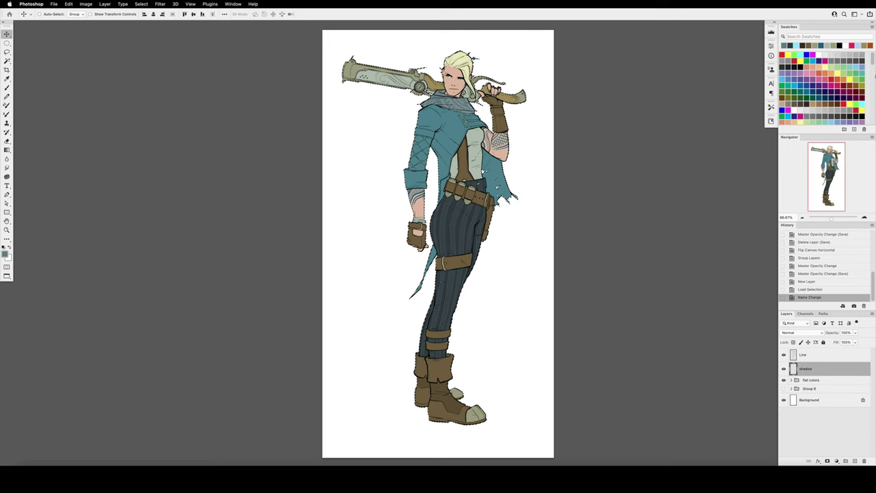
Fill the selected silhouette on the shadow layer with the grey-blue foreground colour
scroll(873, 77, "down", 10)
left_click(4, 254)
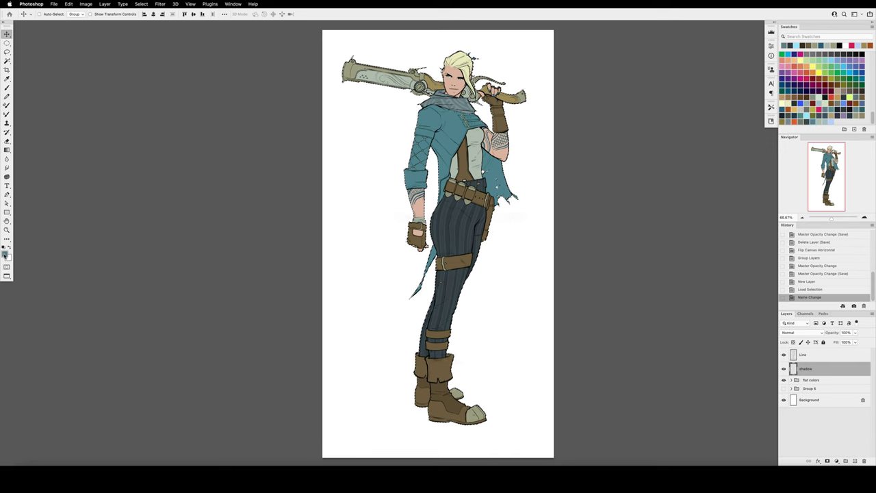
left_click(5, 254)
left_click_drag(474, 227, 645, 113)
left_click(712, 127)
key("alt+BackSpace")
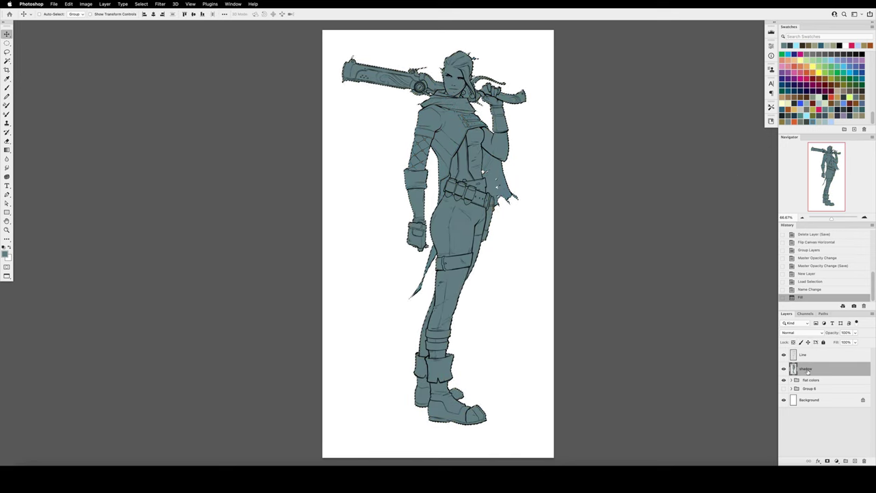
Deselect, set the shadow layer to Multiply at 60% opacity and conceal it with a black-filled layer mask
left_click(794, 333)
left_click(795, 358)
key("super+d")
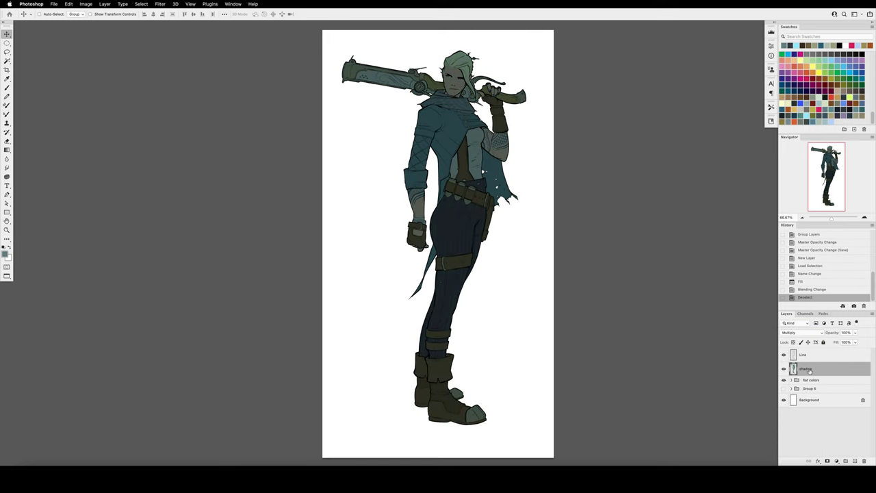
key("6")
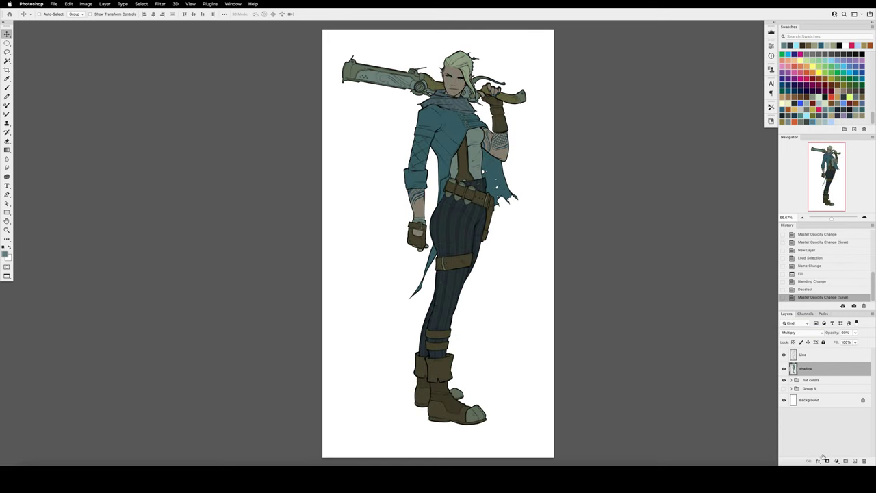
left_click(827, 461)
key("alt+BackSpace")
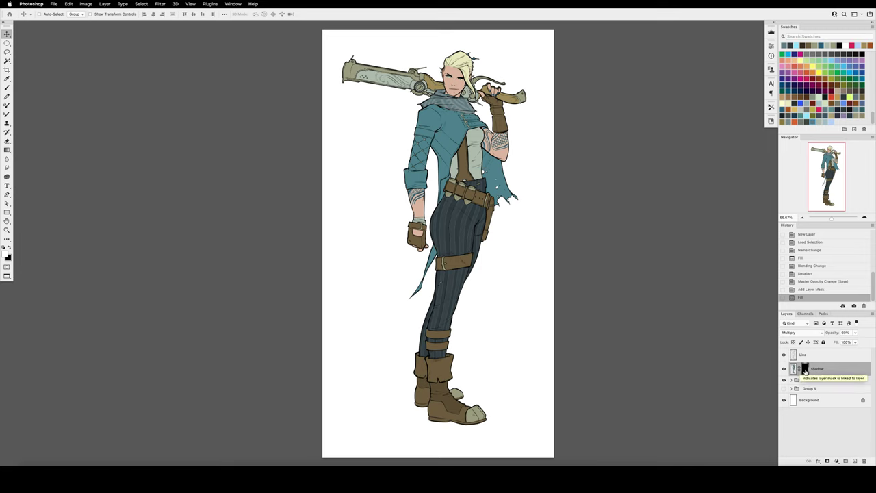
Try a broad white brush stroke across the chest and jacket on the shadow layer's mask
key("b")
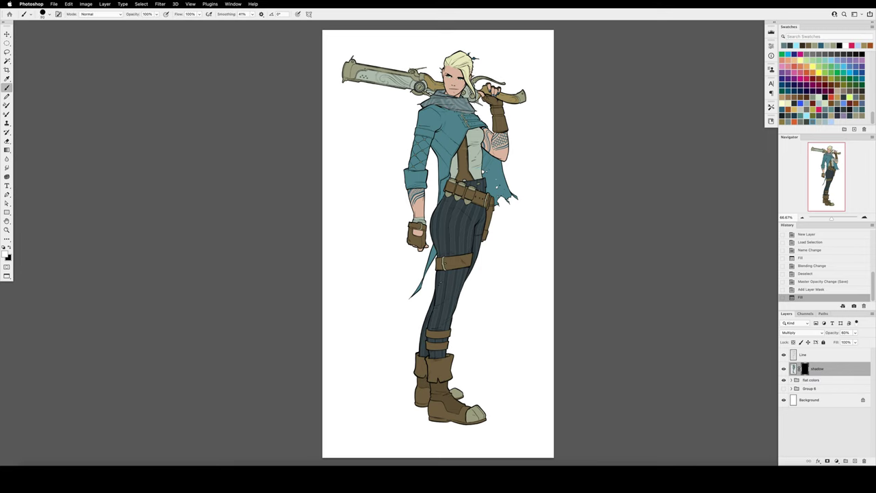
key("z")
left_click(463, 111)
key("b")
mouse_move(490, 137)
left_mouse_down()
mouse_move(365, 189)
mouse_move(523, 152)
left_mouse_up()
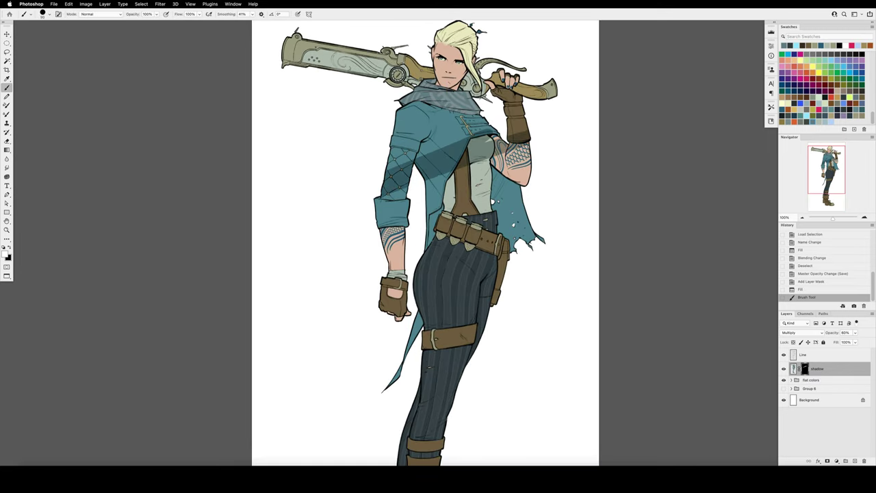
key("super+z")
Set the brush flow to 20% and its smoothing to 67%
key("shift+9")
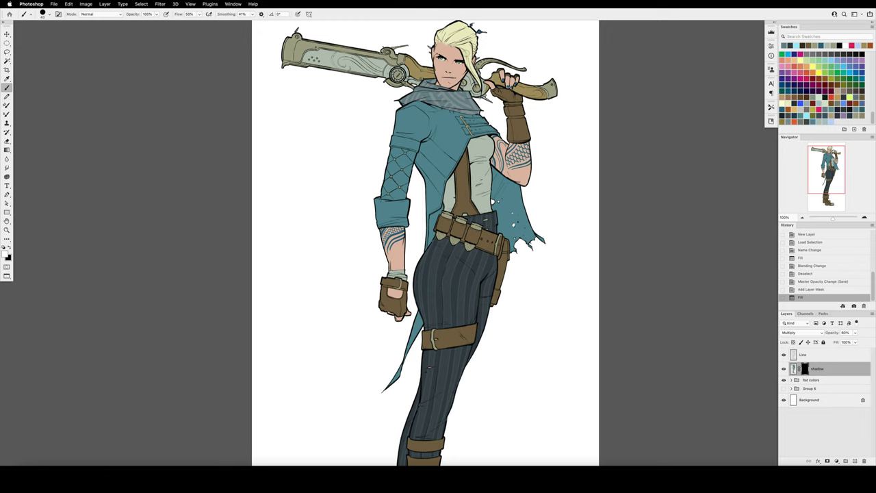
key("shift+2")
key("super+z")
left_click_drag(252, 14, 264, 26)
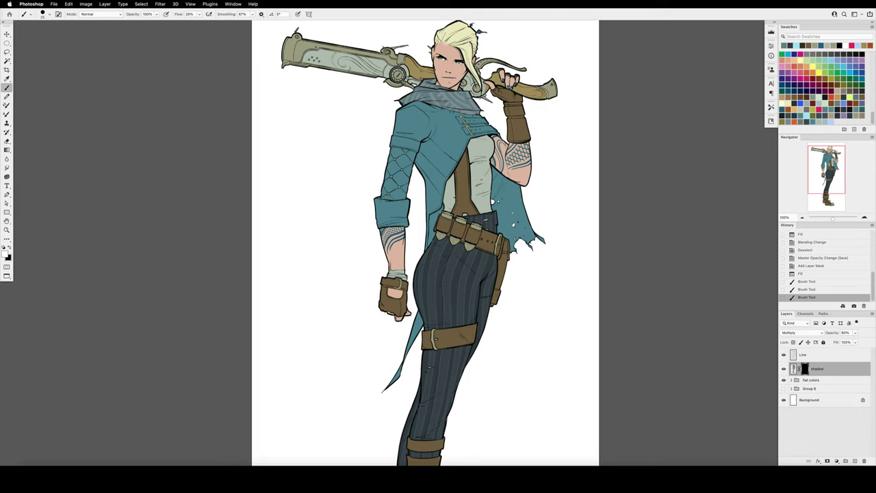
Paint shadows into the shadow mask over the face, hair and scarf with a 30 px hard round brush
left_click_drag(457, 81, 460, 84)
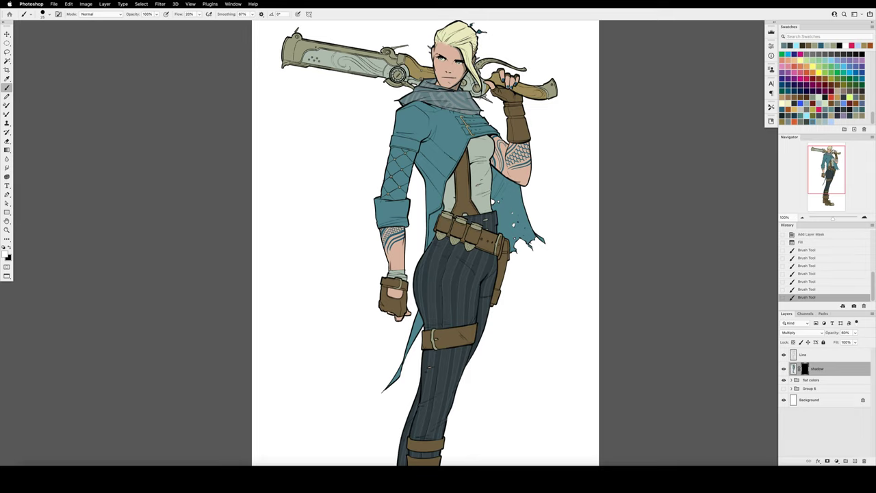
left_click_drag(480, 31, 483, 32)
left_click_drag(418, 100, 446, 102)
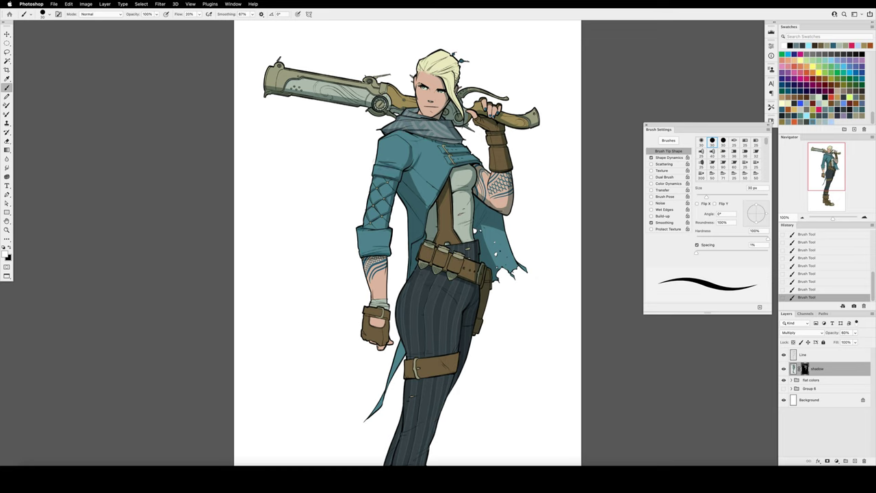
key("bracketright")
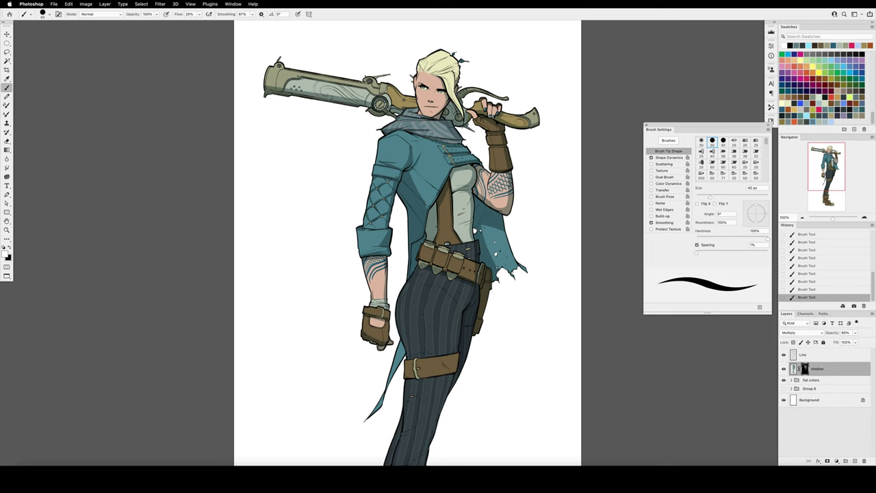
key("bracketleft")
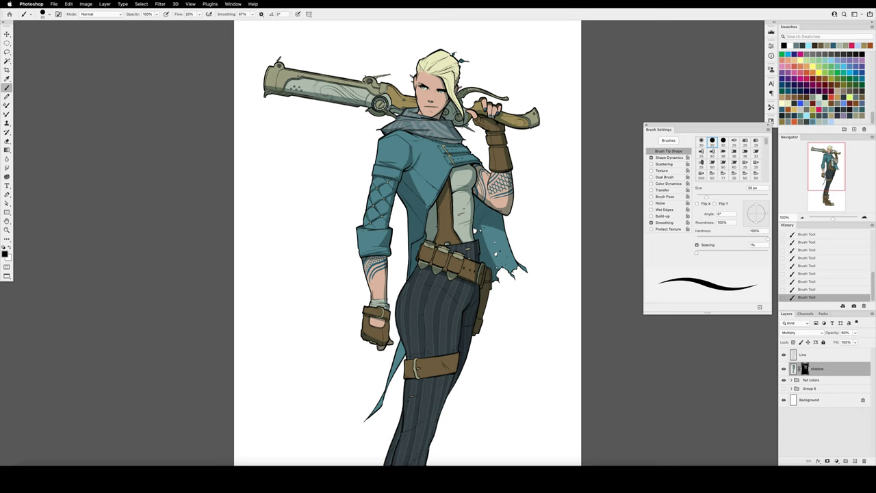
Flip the canvas horizontally, touch up the jacket and scarf shadows in the mask and save the document
key("super+shift+h")
key("x")
mouse_move(401, 169)
left_mouse_down()
mouse_move(382, 186)
mouse_move(385, 207)
mouse_move(411, 184)
left_mouse_up()
key("x")
key("super+s")
left_click_drag(448, 111, 438, 123)
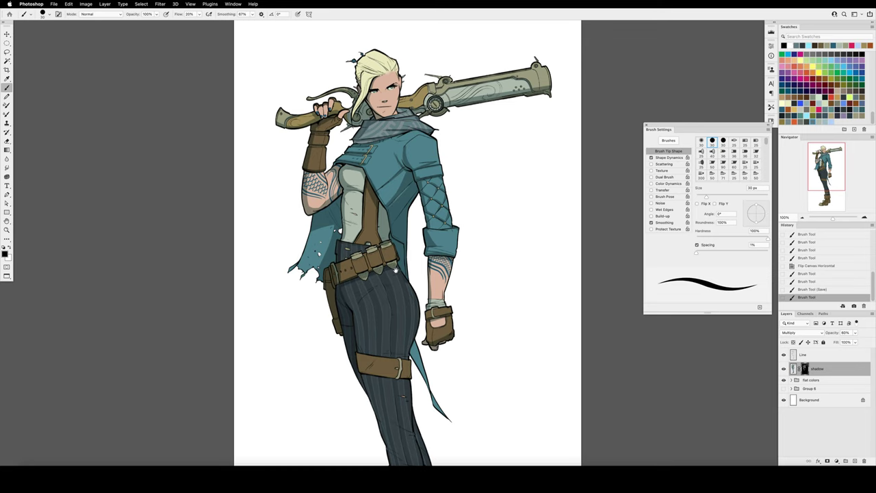
Refine the shadow beneath the belt's bullet loops on the mask and flip the canvas horizontally back
mouse_move(375, 286)
left_mouse_down()
mouse_move(387, 223)
mouse_move(384, 230)
left_mouse_up()
key("x")
key("x")
left_click_drag(387, 224, 381, 233)
left_click_drag(386, 226, 380, 236)
key("x")
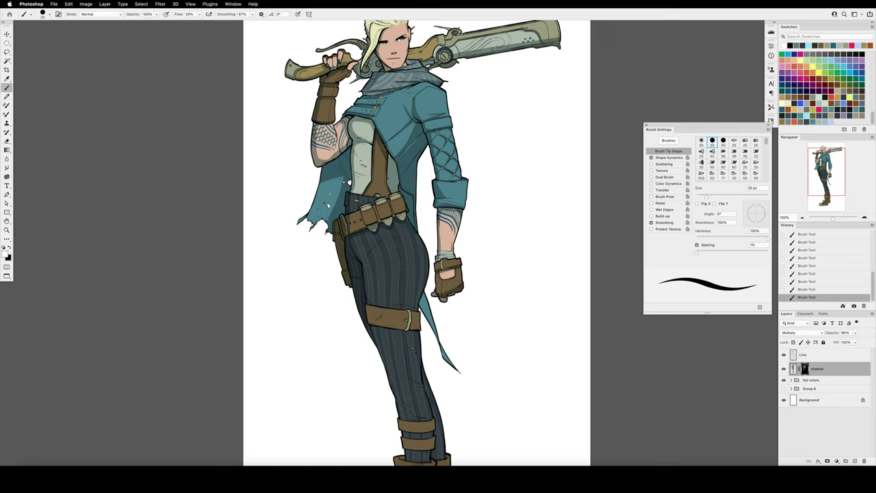
key("x")
key("x")
key("super+shift+h")
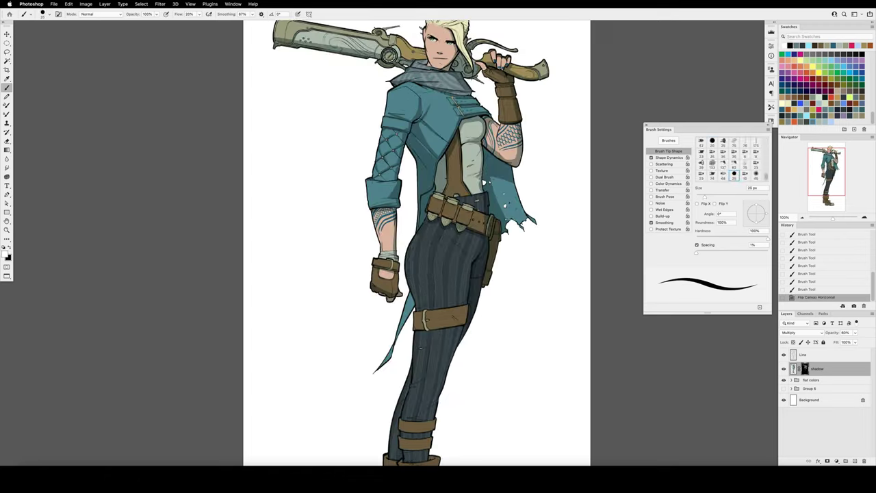
Save the document and refine the shadows around the gun's round mechanism, alternating white and black on the mask
mouse_move(435, 122)
left_mouse_down()
mouse_move(439, 144)
mouse_move(361, 183)
left_mouse_up()
key("super+s")
left_click_drag(308, 85, 318, 81)
key("x")
left_click_drag(308, 83, 317, 82)
left_click_drag(308, 84, 318, 82)
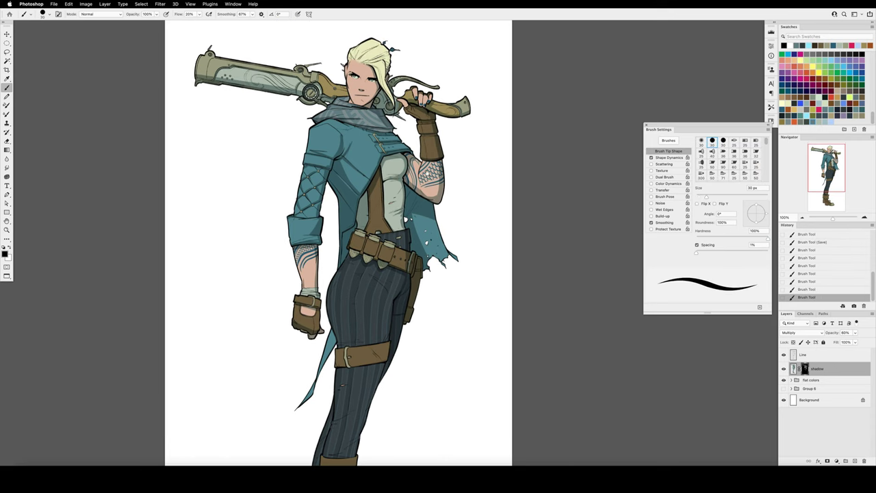
key("x")
key("bracketleft")
key("bracketleft")
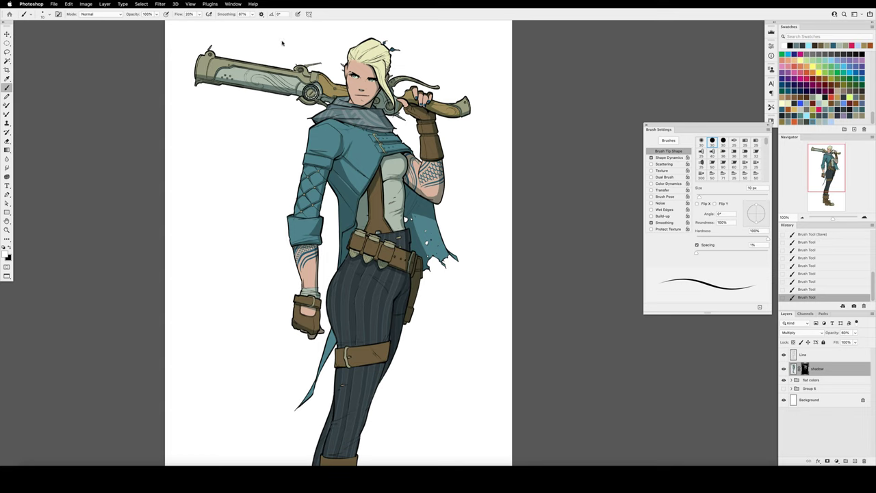
key("bracketright")
Enlarge the brush to 60 px and paint shadows down both trouser legs on the shadow mask
scroll(342, 243, "down", 5)
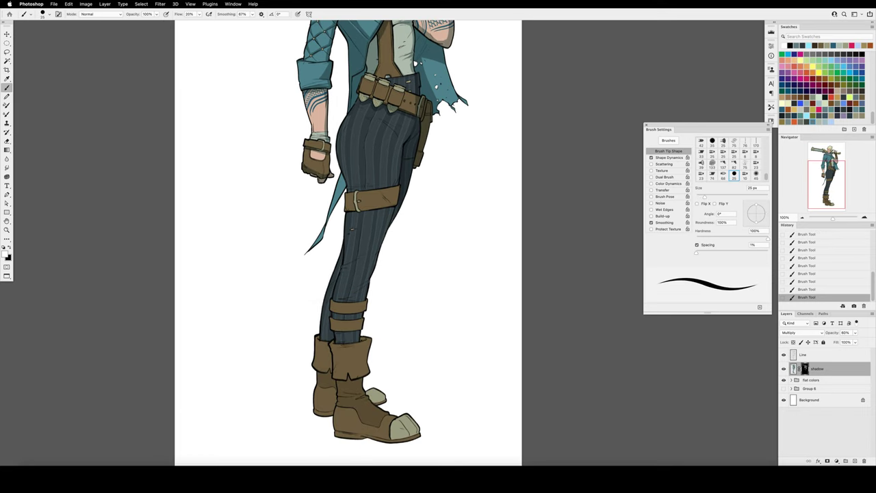
key("bracketright")
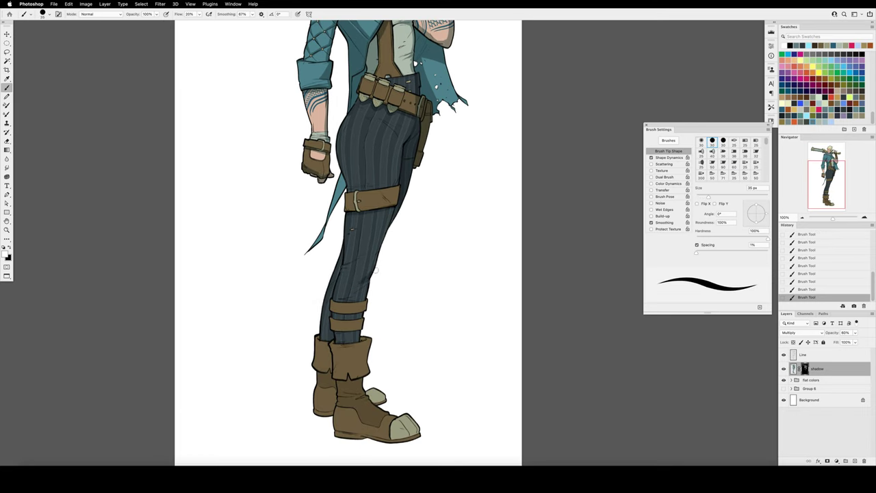
key("bracketright")
key("bracketright")
key("bracketright")
key("bracketright")
left_click_drag(404, 234, 371, 265)
mouse_move(328, 330)
left_mouse_down()
mouse_move(328, 369)
mouse_move(301, 346)
left_mouse_up()
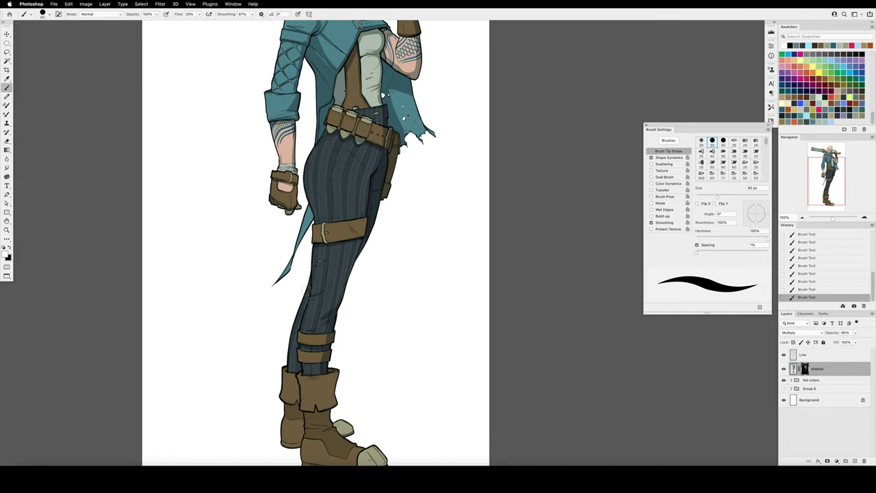
left_click_drag(307, 291, 296, 366)
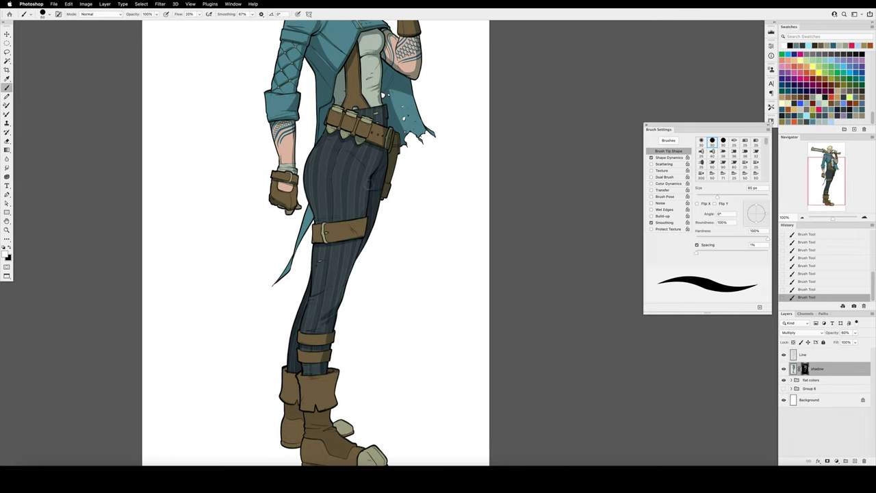
left_click_drag(365, 183, 346, 298)
Paint the shadow along the ammunition belt and upper hip with a smaller brush
key("bracketleft")
key("bracketleft")
key("bracketleft")
mouse_move(358, 117)
left_mouse_down()
mouse_move(353, 134)
mouse_move(330, 132)
left_mouse_up()
key("x")
key("x")
Enlarge the brush and paint shadows onto the boots on the shadow mask
mouse_move(367, 326)
left_mouse_down()
mouse_move(337, 385)
mouse_move(362, 303)
left_mouse_up()
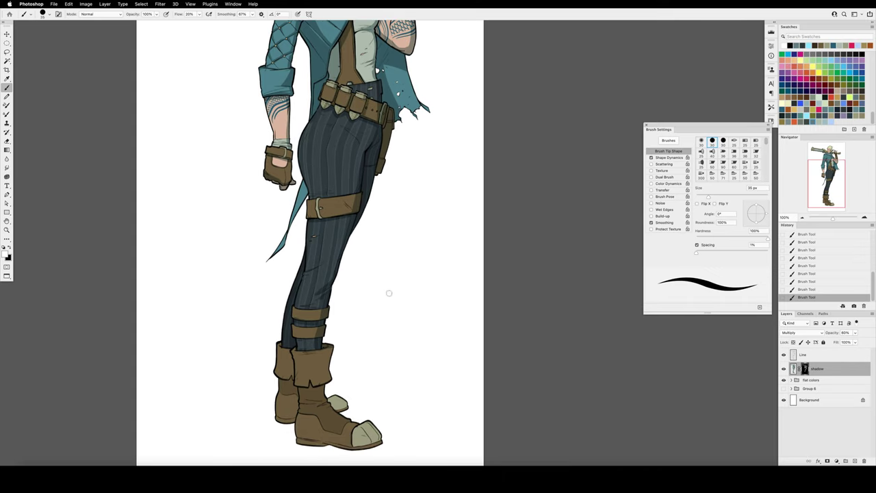
key("bracketright")
key("bracketright")
key("bracketright")
key("bracketright")
key("bracketright")
left_click_drag(330, 369, 312, 388)
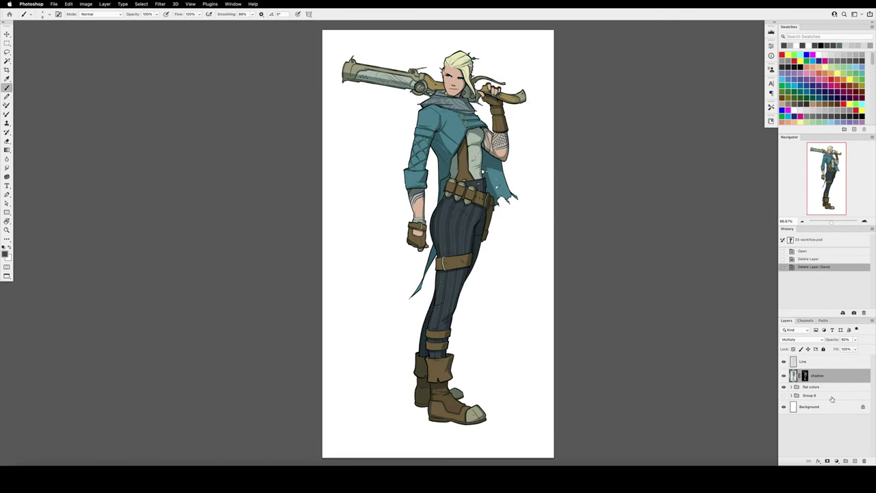
Add a new layer named highlight above the shadow layer
left_click(855, 462)
type("highlight")
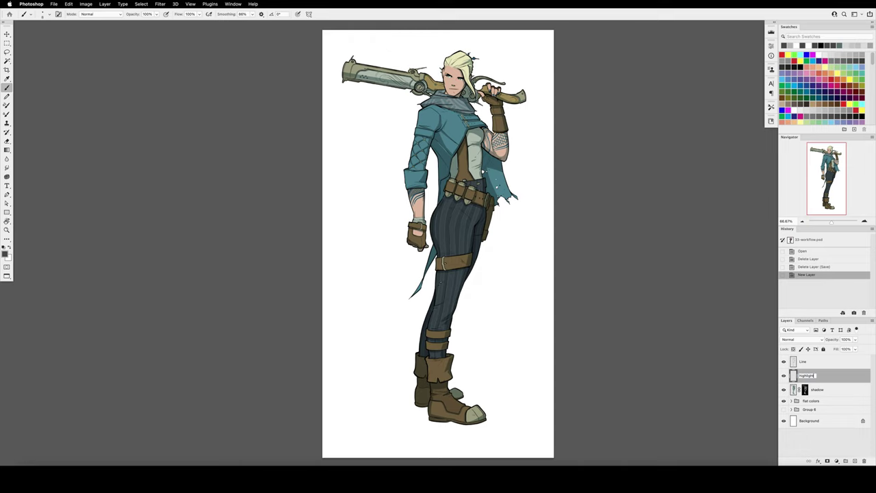
key("Return")
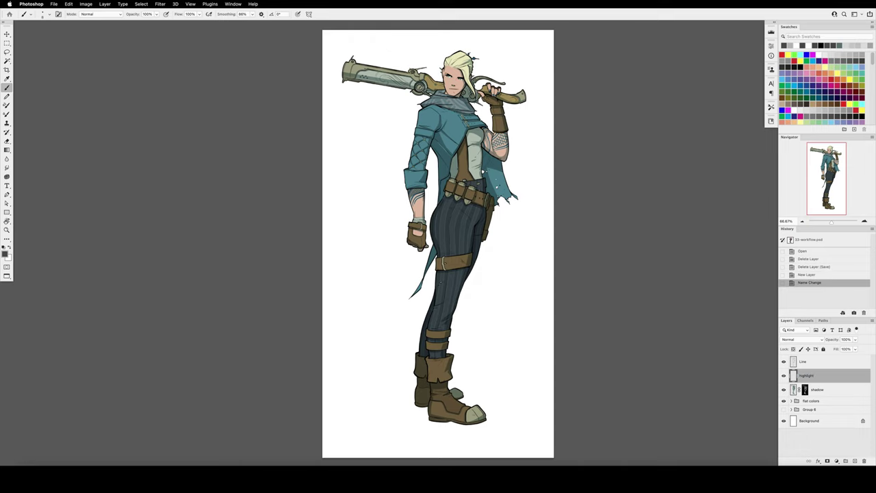
Load the shadow layer's silhouette as a selection, fill it with an olive-grey swatch on the highlight layer and deselect
left_click(794, 391, "super")
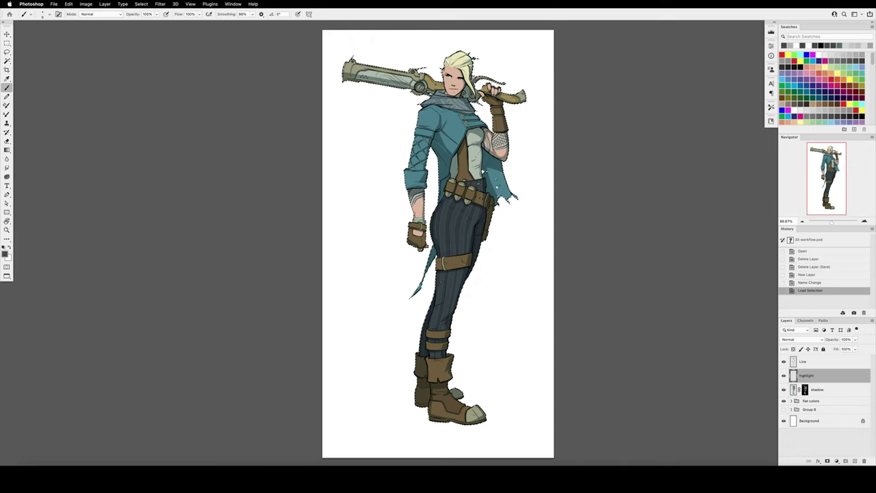
left_click_drag(871, 62, 871, 120)
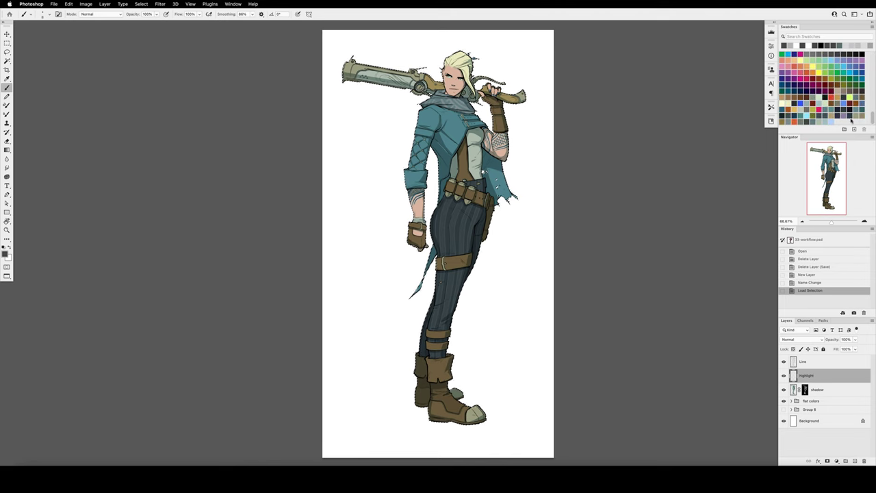
left_click(859, 115)
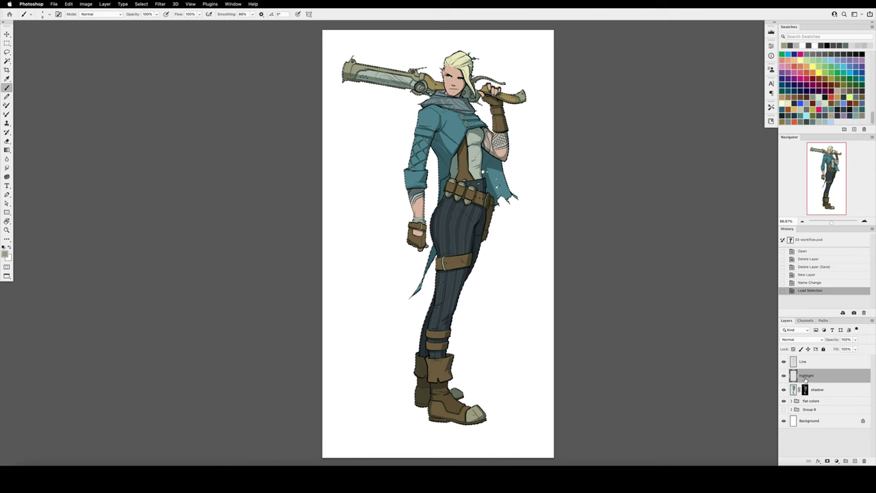
key("alt+BackSpace")
key("super+d")
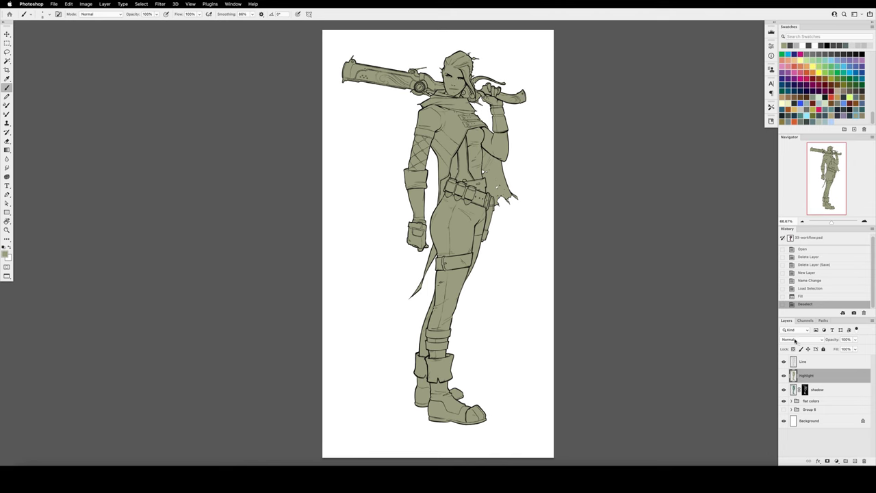
Set the highlight layer to Screen and conceal it with a black-filled layer mask
left_click(797, 340)
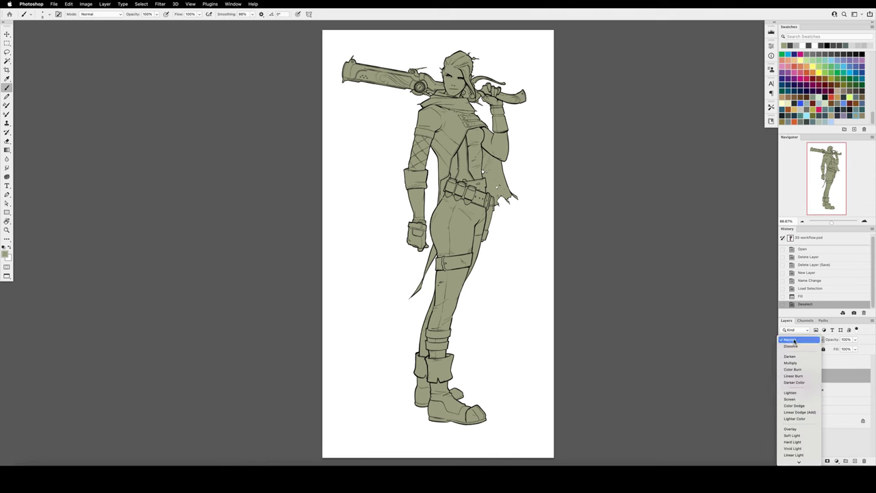
left_click(800, 399)
left_click(826, 459)
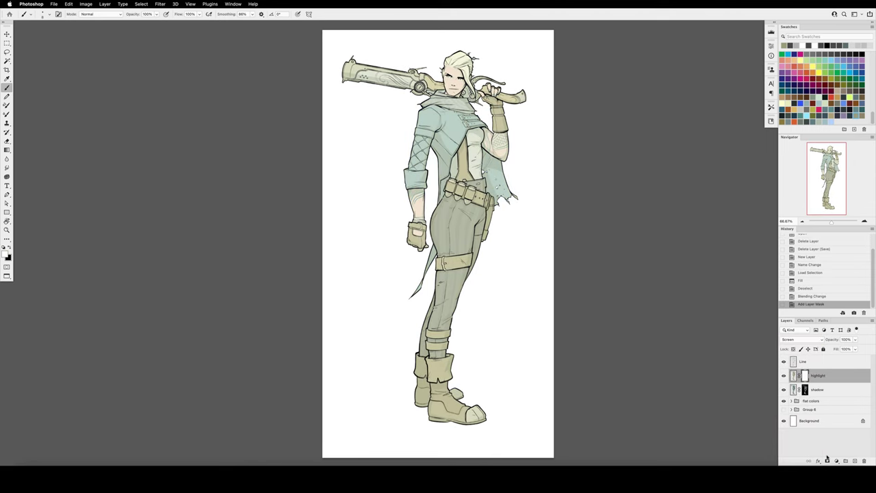
key("alt+BackSpace")
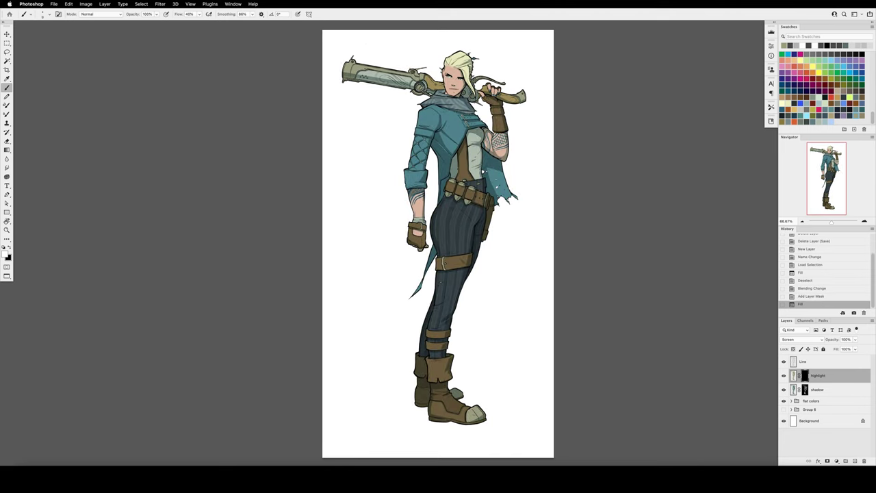
Paint soft highlights along the gun barrel on the highlight mask, flipping the canvas horizontally between strokes
key("F5")
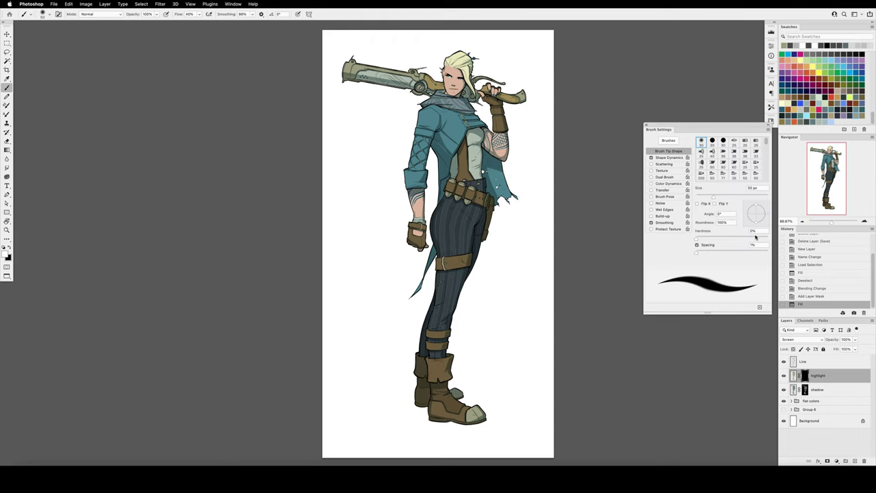
left_click(646, 127)
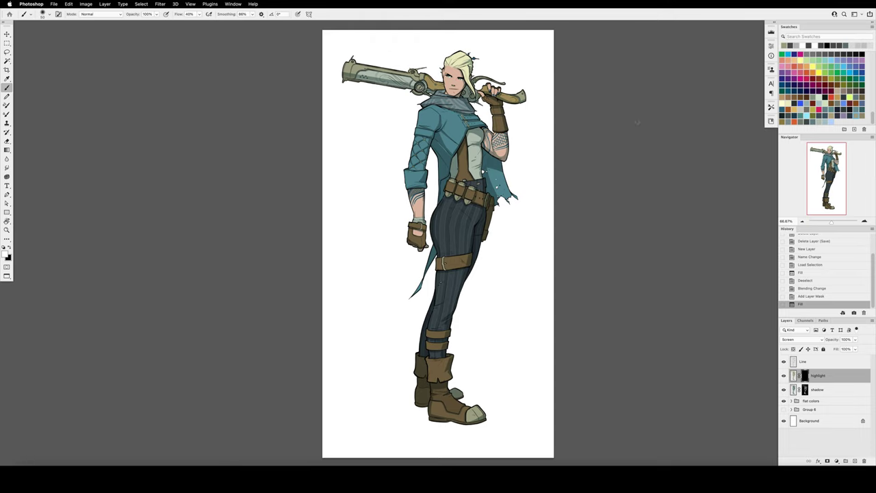
left_click_drag(342, 69, 422, 85)
key("super+shift+h")
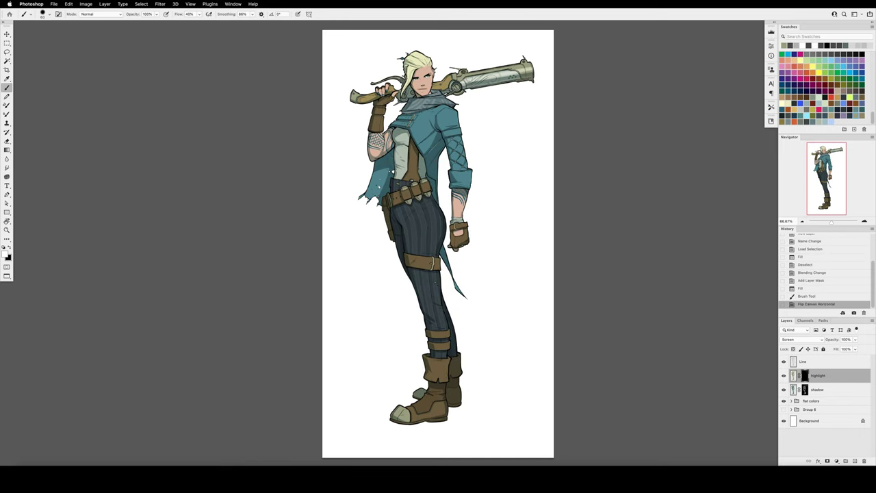
left_click_drag(500, 74, 538, 68)
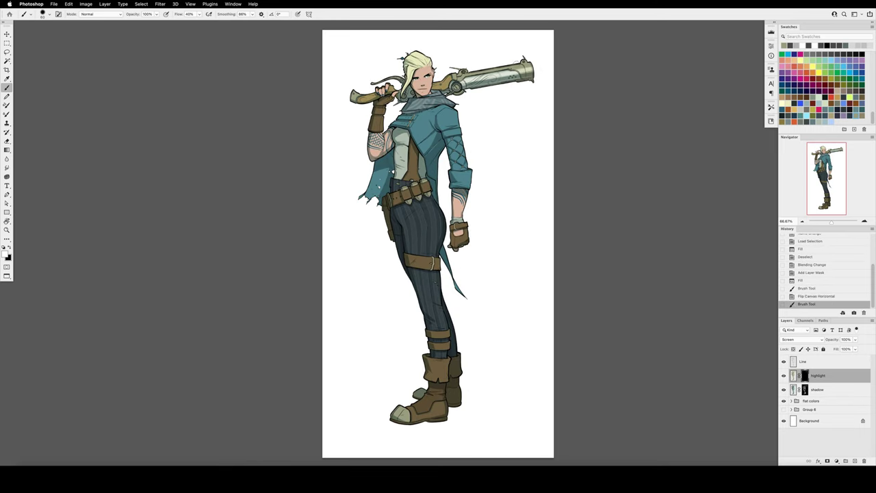
Add smaller highlights to the thigh strap and the gun's lock on the highlight mask
key("z")
left_click(469, 74)
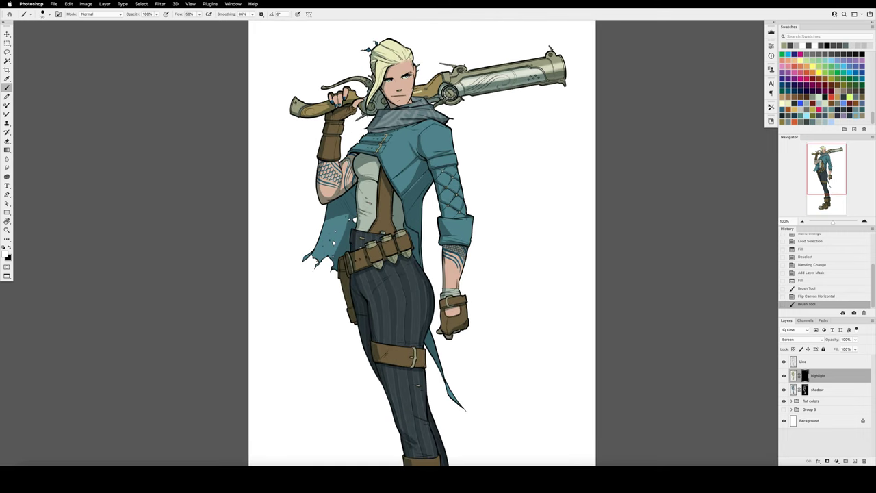
left_click(402, 341)
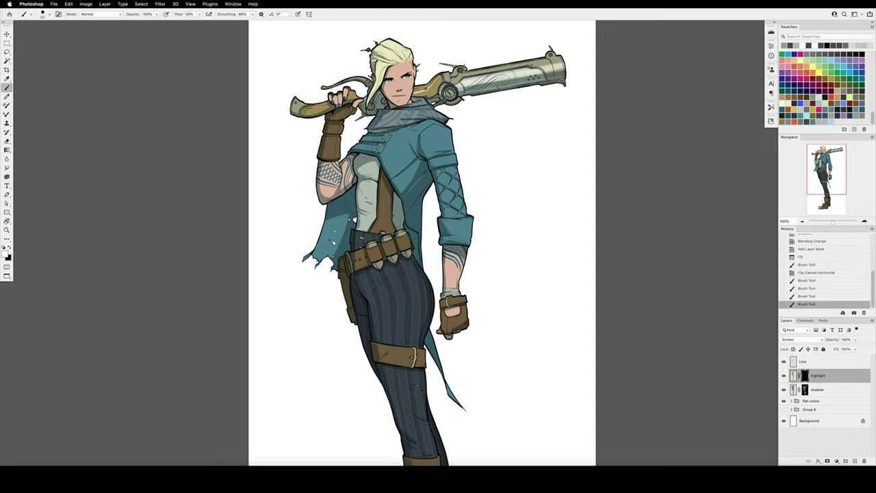
left_click_drag(454, 72, 459, 66)
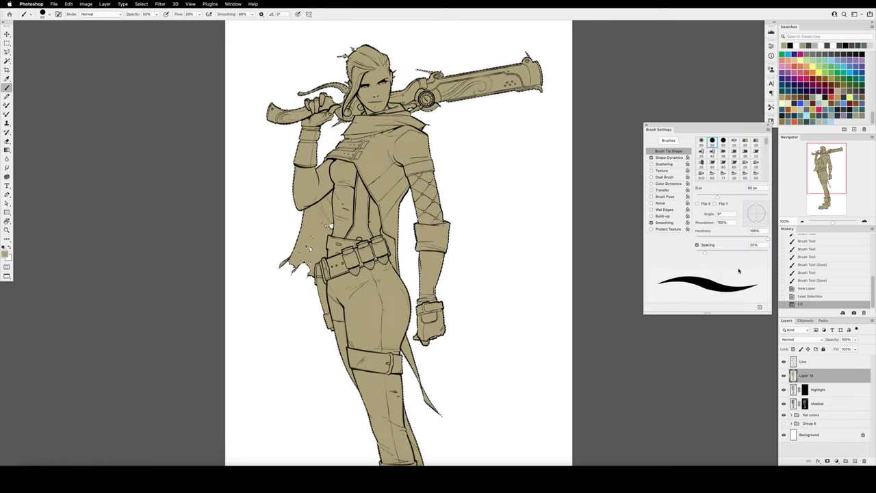
Set the tan silhouette layer above highlight to Screen and conceal it with a black-filled layer mask
left_click(797, 340)
left_click(790, 399)
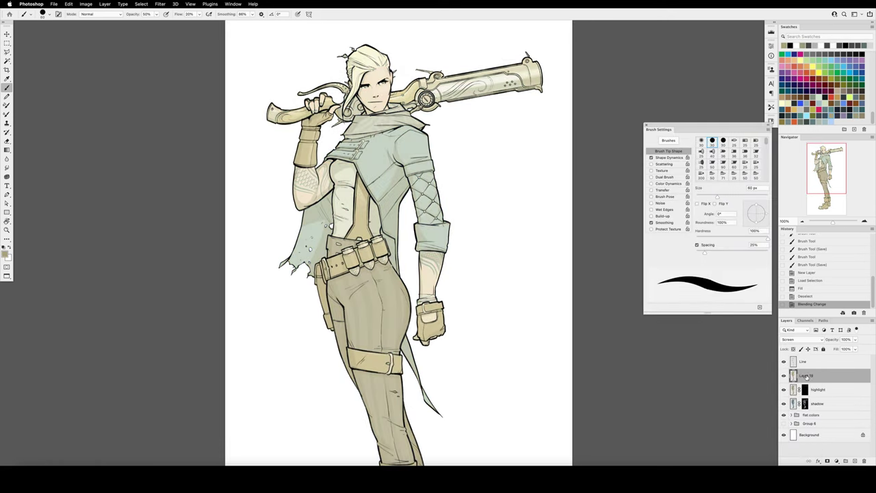
left_click(826, 460)
key("alt+Delete")
Rename the new Screen layer as edge light and make its mask active for painting
double_click(819, 374)
type("edge light")
key("Return")
left_click(804, 373)
Flip the canvas horizontally, reduce the brush to 20 px and dab edge light onto the quilted sleeve
key("super+shift+h")
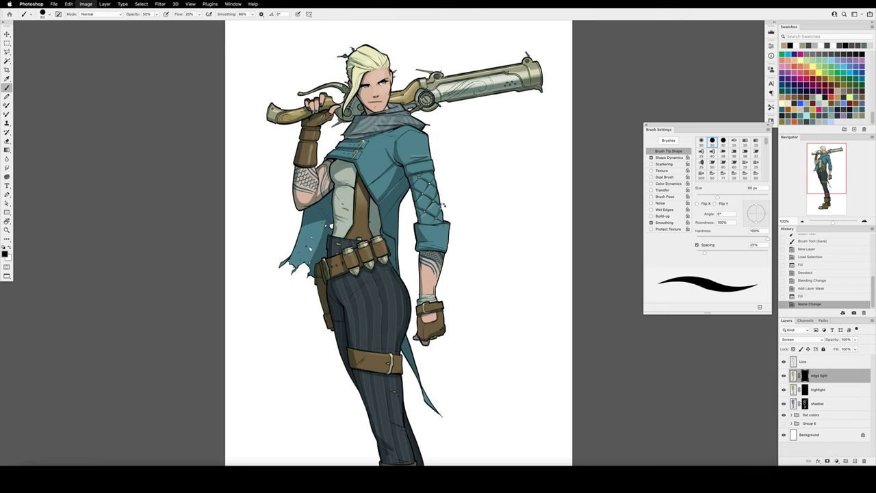
key("bracketleft")
key("bracketleft")
key("bracketleft")
key("bracketleft")
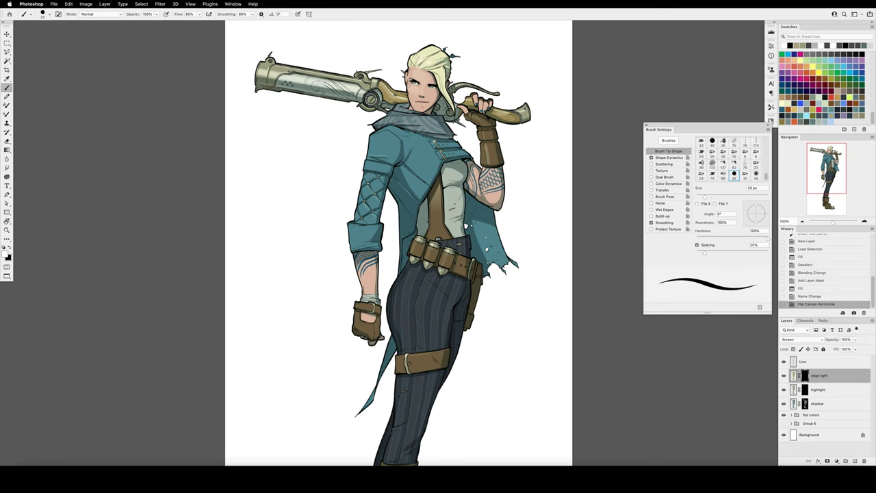
left_click(356, 205)
left_click(356, 206)
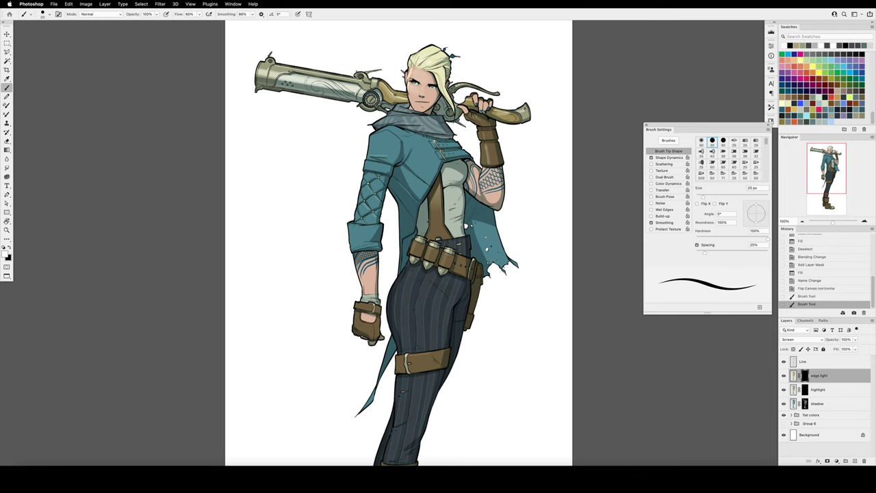
Paint thin edge light along the hair and temple, varying the brush size and switching between black and white paint
mouse_move(410, 72)
left_mouse_down()
mouse_move(407, 86)
mouse_move(413, 65)
left_mouse_up()
key("bracketleft")
left_click_drag(412, 68, 414, 63)
key("bracketright")
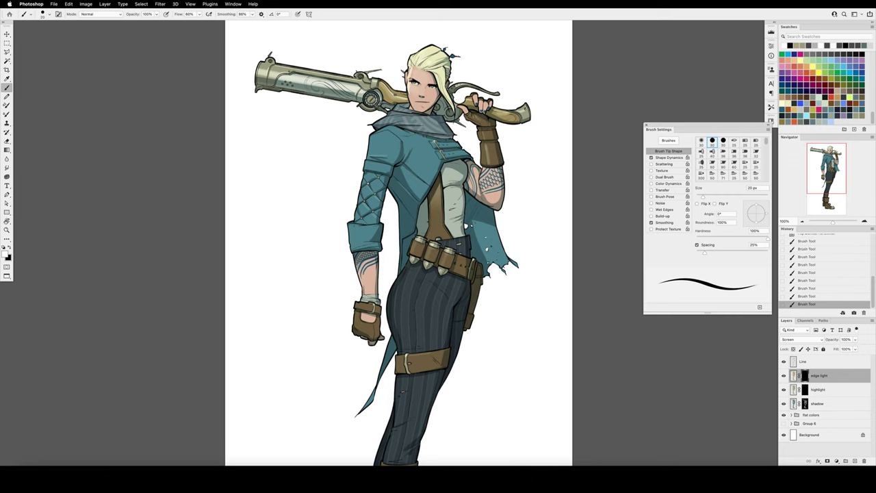
left_click(408, 80)
left_click(787, 45)
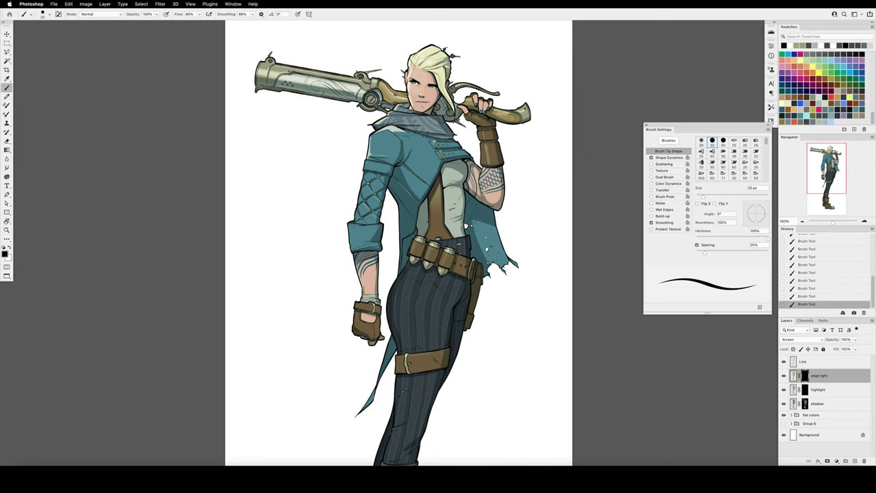
key("x")
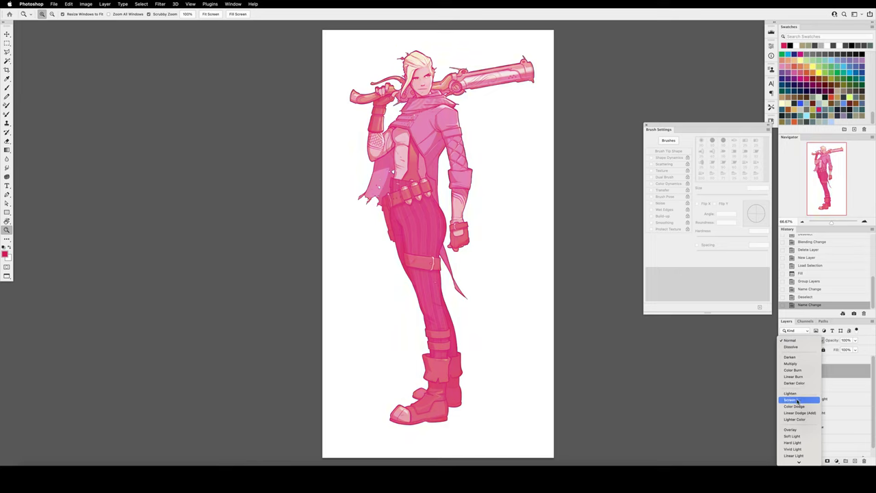
Set the pink glow layer to Screen at 80% opacity and conceal it with a black-filled layer mask
left_click(797, 401)
key("v")
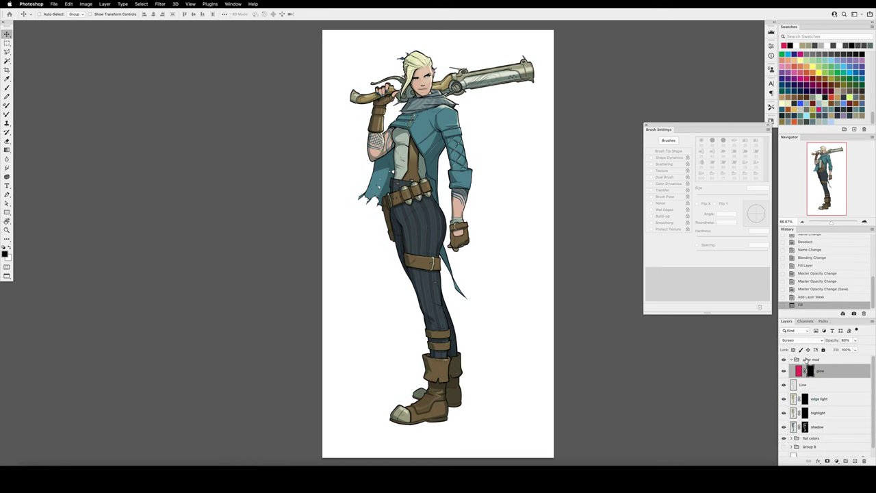
Enlarge the brush to 300 px and soften its hardness to 0% for painting the glow mask
key("b")
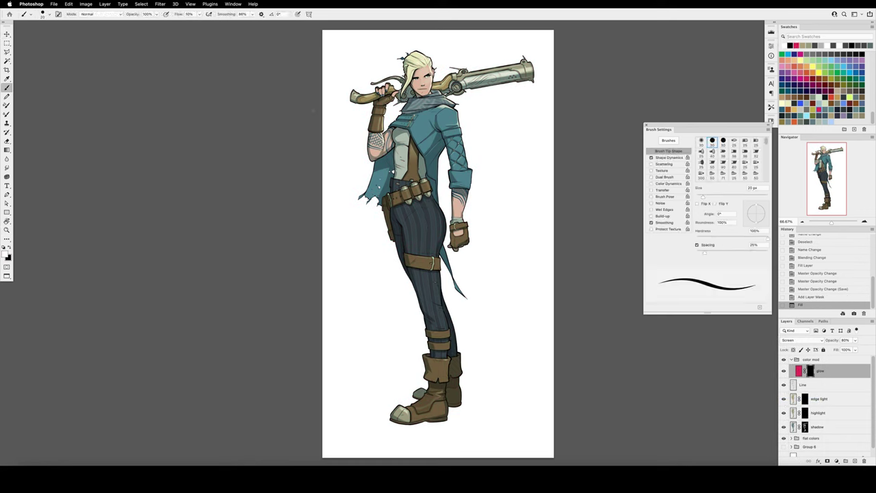
key("]")
key("]")
key("]")
key("]")
key("]")
key("]")
key("]")
key("]")
key("]")
key("]")
key("]")
key("]")
key("]")
key("]")
key("]")
key("]")
key("]")
key("shift+[")
key("shift+[")
key("shift+[")
key("shift+[")
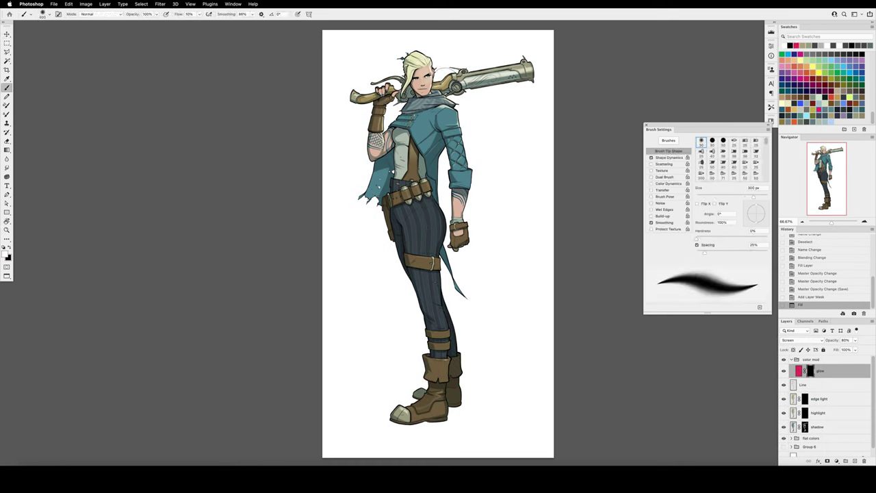
Paint pink glow over the gun, raised arm and head on the glow mask, varying the soft brush's size
key("bracketright")
mouse_move(469, 64)
left_mouse_down()
mouse_move(457, 81)
mouse_move(467, 86)
mouse_move(521, 60)
mouse_move(410, 102)
mouse_move(379, 127)
left_mouse_up()
key("bracketright")
key("bracketright")
key("bracketright")
left_click(527, 60)
key("bracketleft")
key("bracketleft")
left_click_drag(393, 75, 401, 52)
left_click(406, 52)
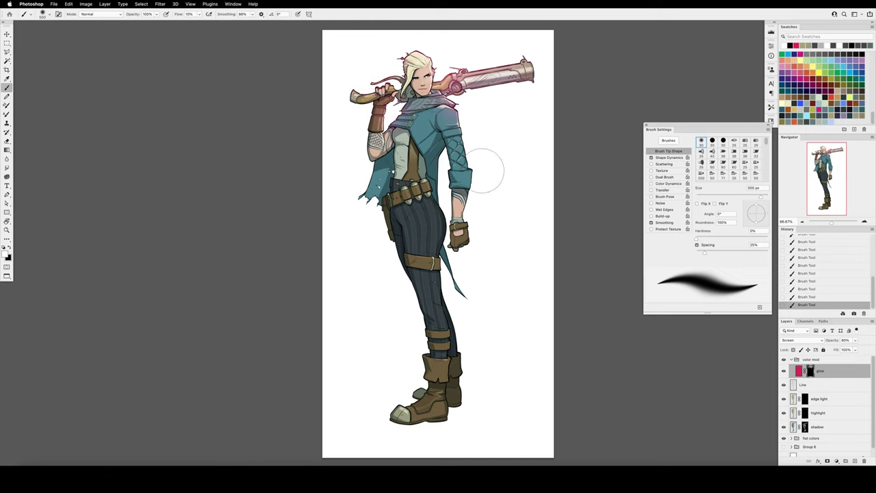
Readjust the soft brush's opacity and size for more painting on the glow mask
key("bracketleft")
key("4")
key("7")
key("0")
key("bracketright")
key("bracketright")
key("bracketright")
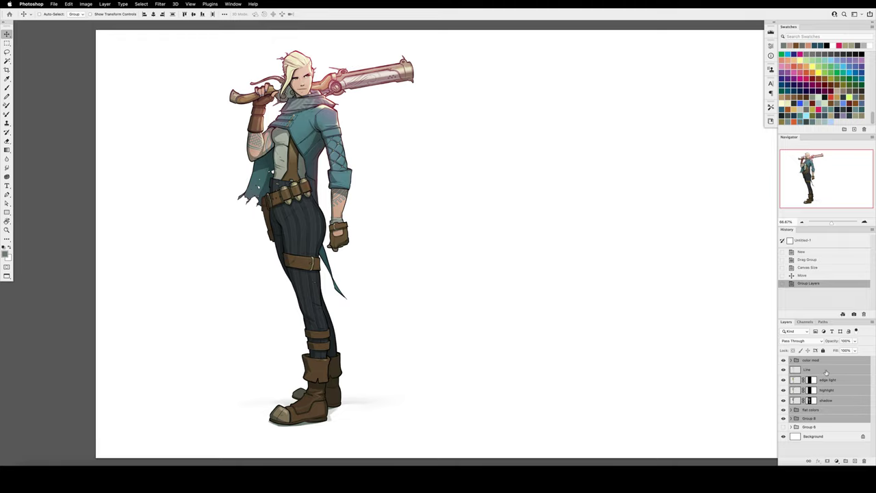
Duplicate all the visible character's layers and groups from color mod down, placing the copy beside the original figure
left_click(832, 362)
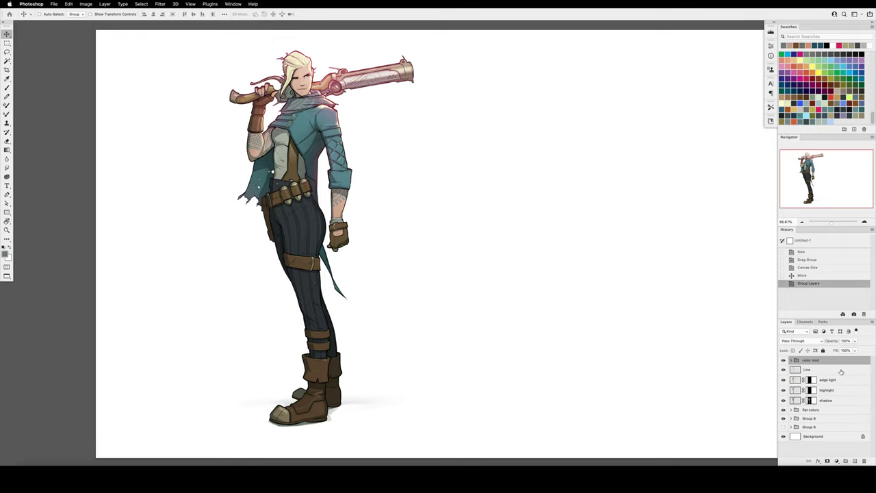
left_click(816, 418, "shift")
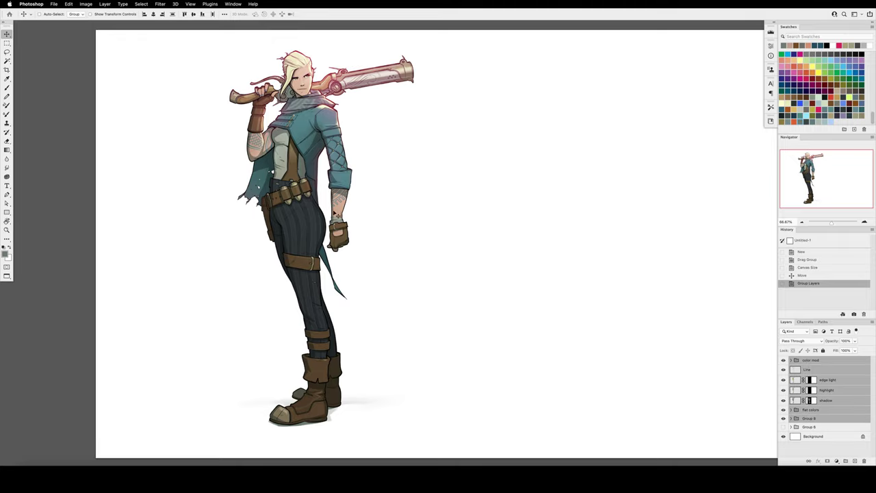
left_click_drag(301, 214, 519, 221)
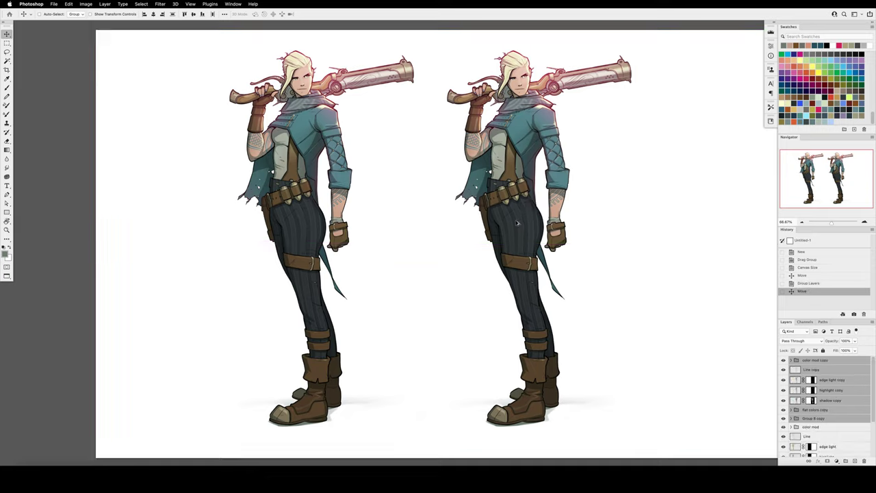
Recolour the copied figure's hair layer in the flat colors copy group with Hue/Saturation: Saturation +57, Lightness -43
left_click(809, 410)
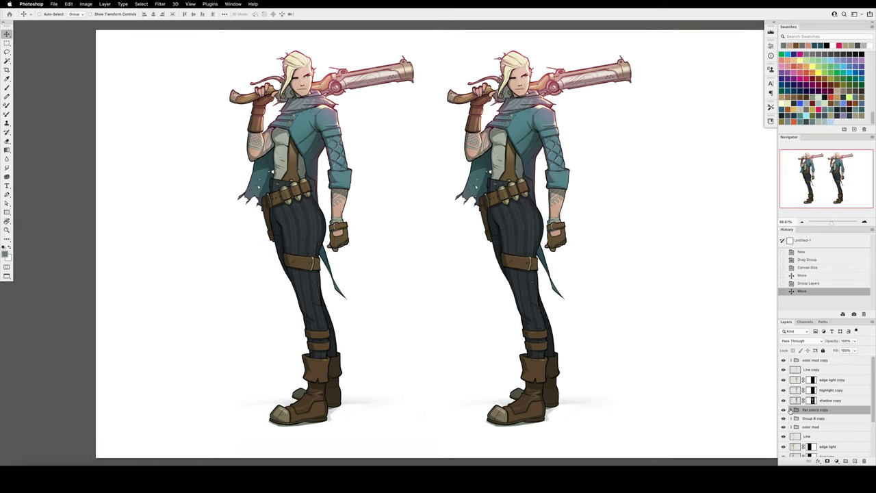
left_click(791, 410)
scroll(871, 384, "down", 5)
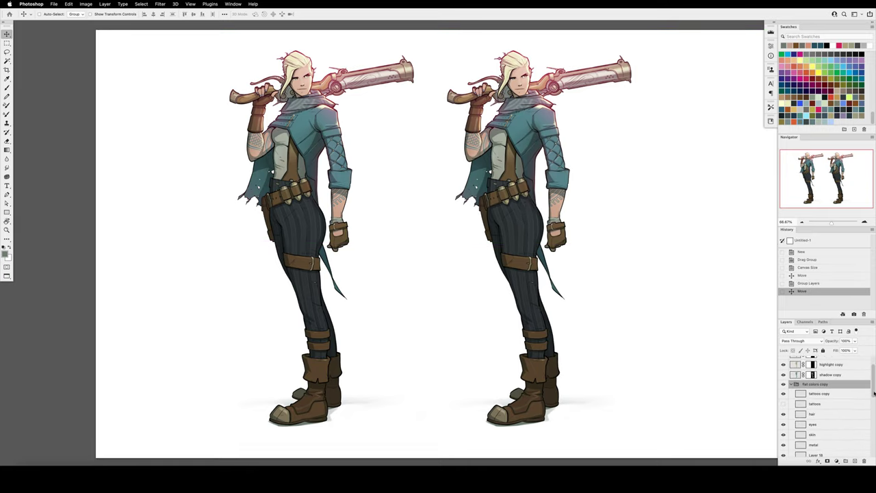
left_click(821, 371)
key("ctrl+u")
left_click_drag(650, 138, 644, 129)
left_click_drag(652, 201, 670, 184)
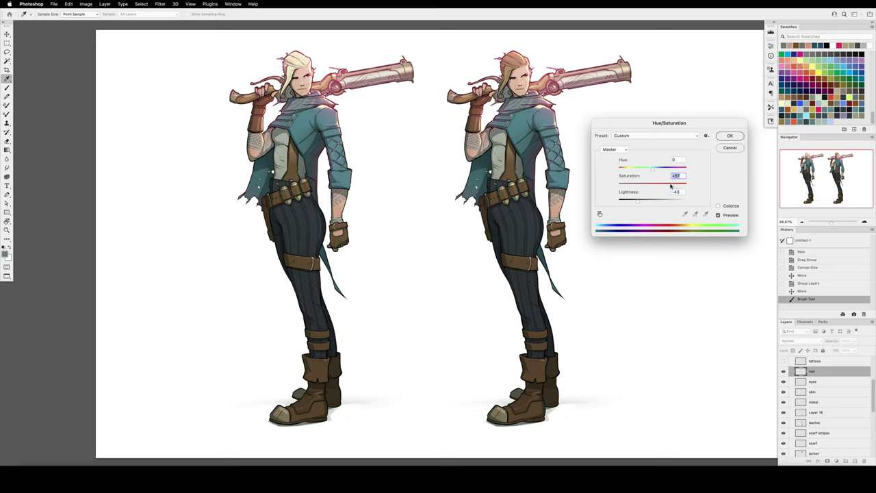
key("Return")
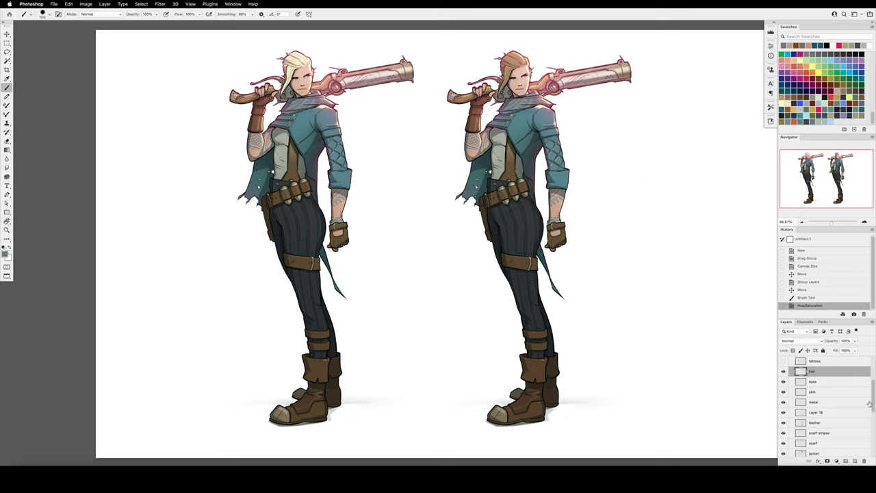
Recolour the copied figure's jacket layer dark blue with Hue/Saturation: Hue +35, Lightness -31
scroll(848, 422, "down", 2)
left_click(821, 428)
key("ctrl+u")
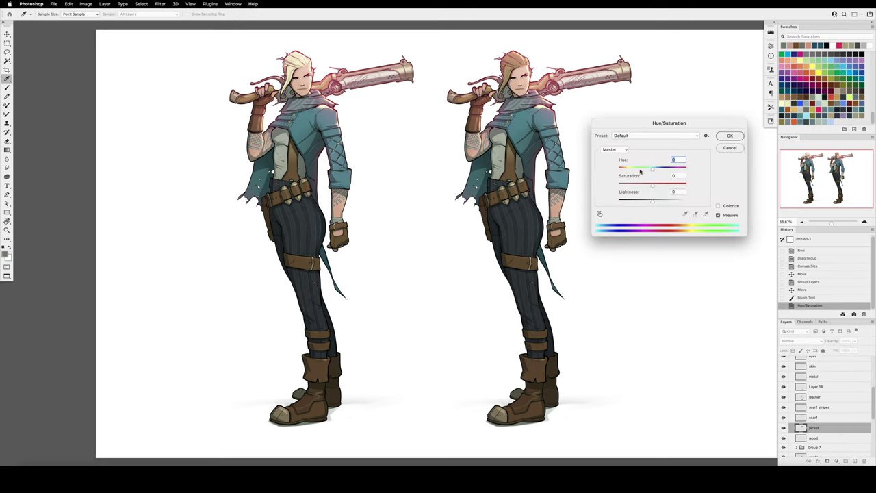
left_click_drag(652, 168, 628, 169)
left_click_drag(650, 200, 642, 201)
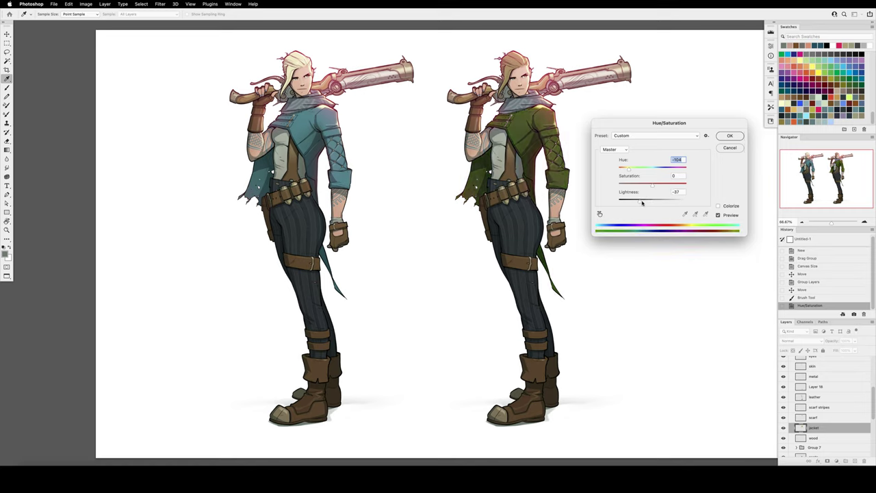
left_click(663, 169)
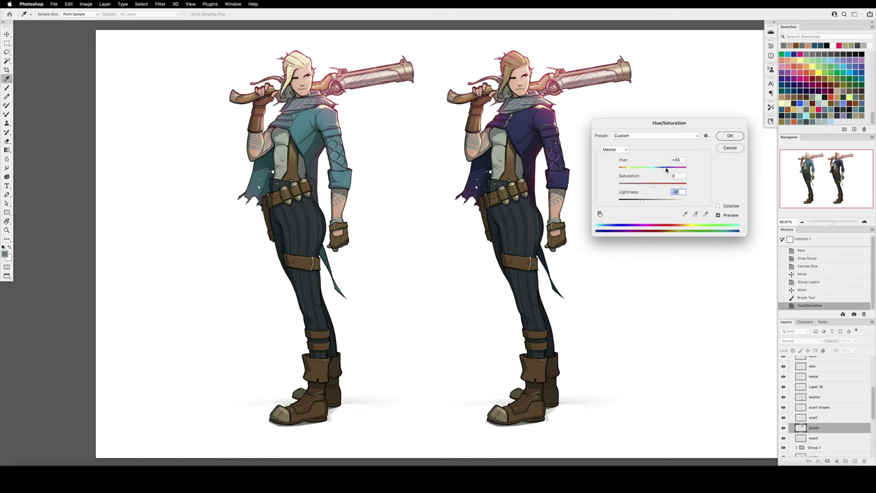
key("Return")
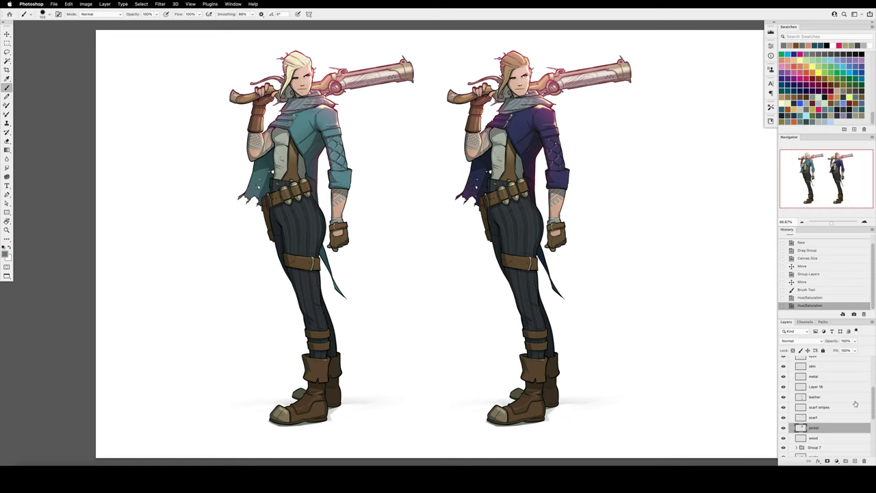
Recolour the copied figure's pants layer olive-grey with Hue/Saturation: Hue -70, Lightness +33
scroll(838, 420, "down", 2)
left_click(823, 432)
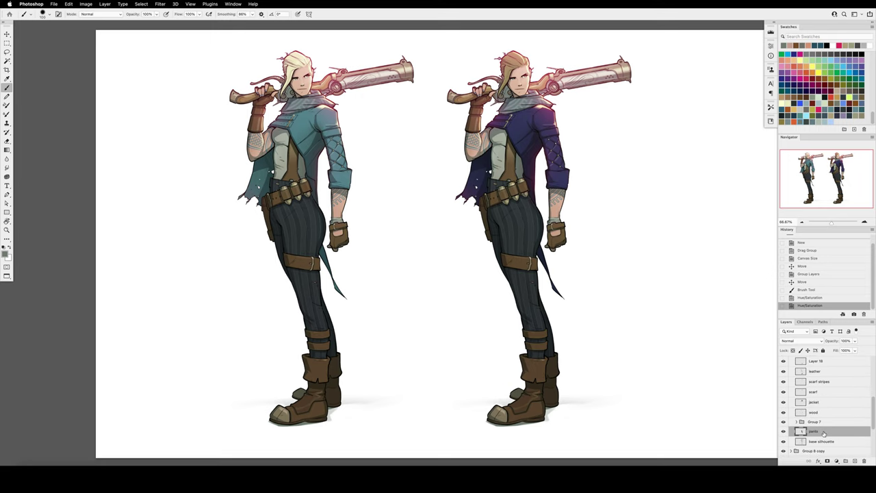
key("super+u")
left_click(662, 200)
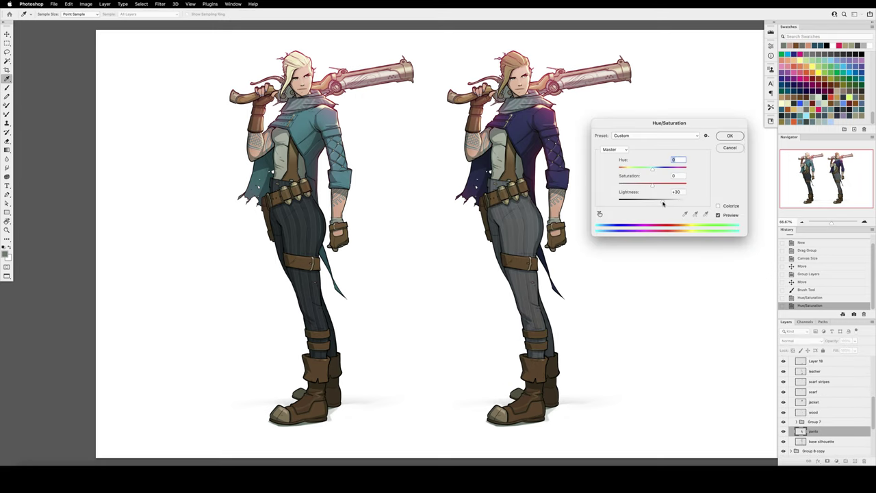
left_click_drag(663, 202, 664, 202)
left_click_drag(661, 170, 676, 174)
left_click(634, 170)
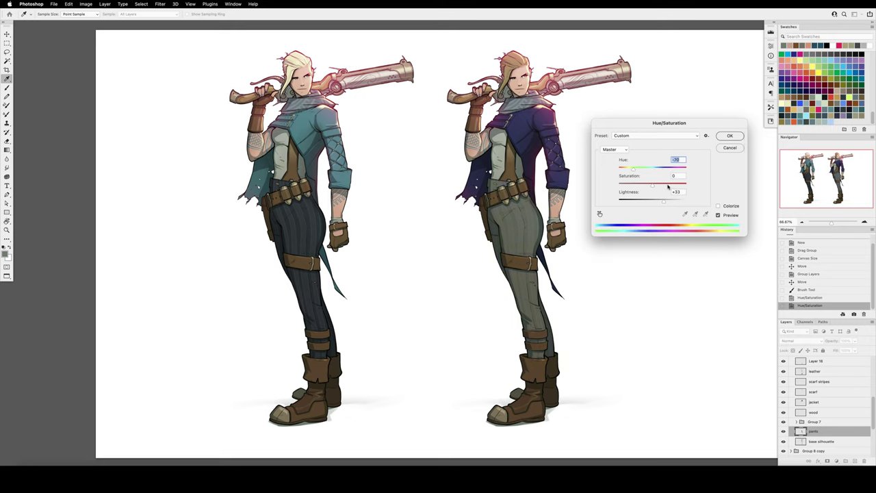